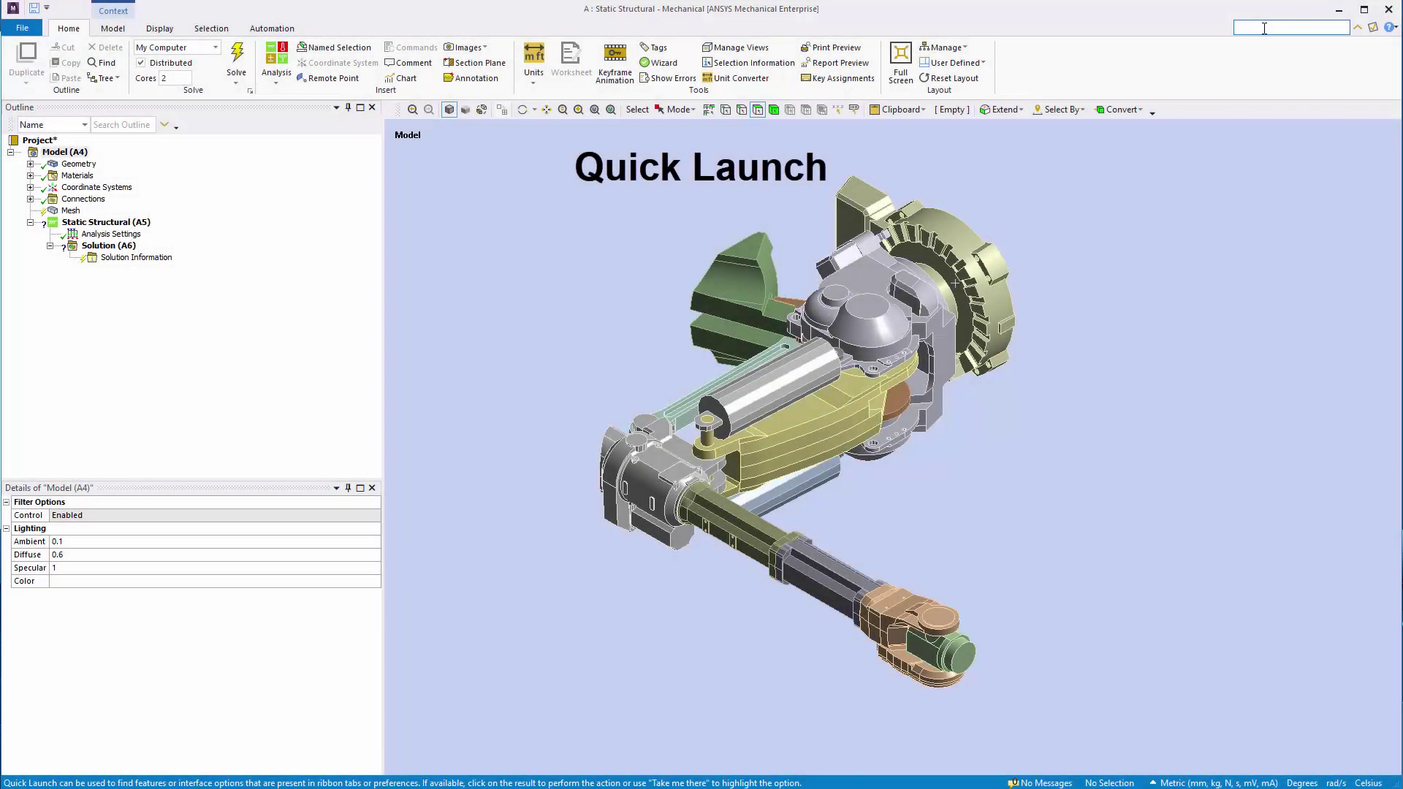
Step: Find the Triad display option by searching Quick Launch for "Triad", go to its location and turn the triad on
{"action": "left_click", "coordinate": [1264, 27]}
{"action": "type", "text": "triad"}
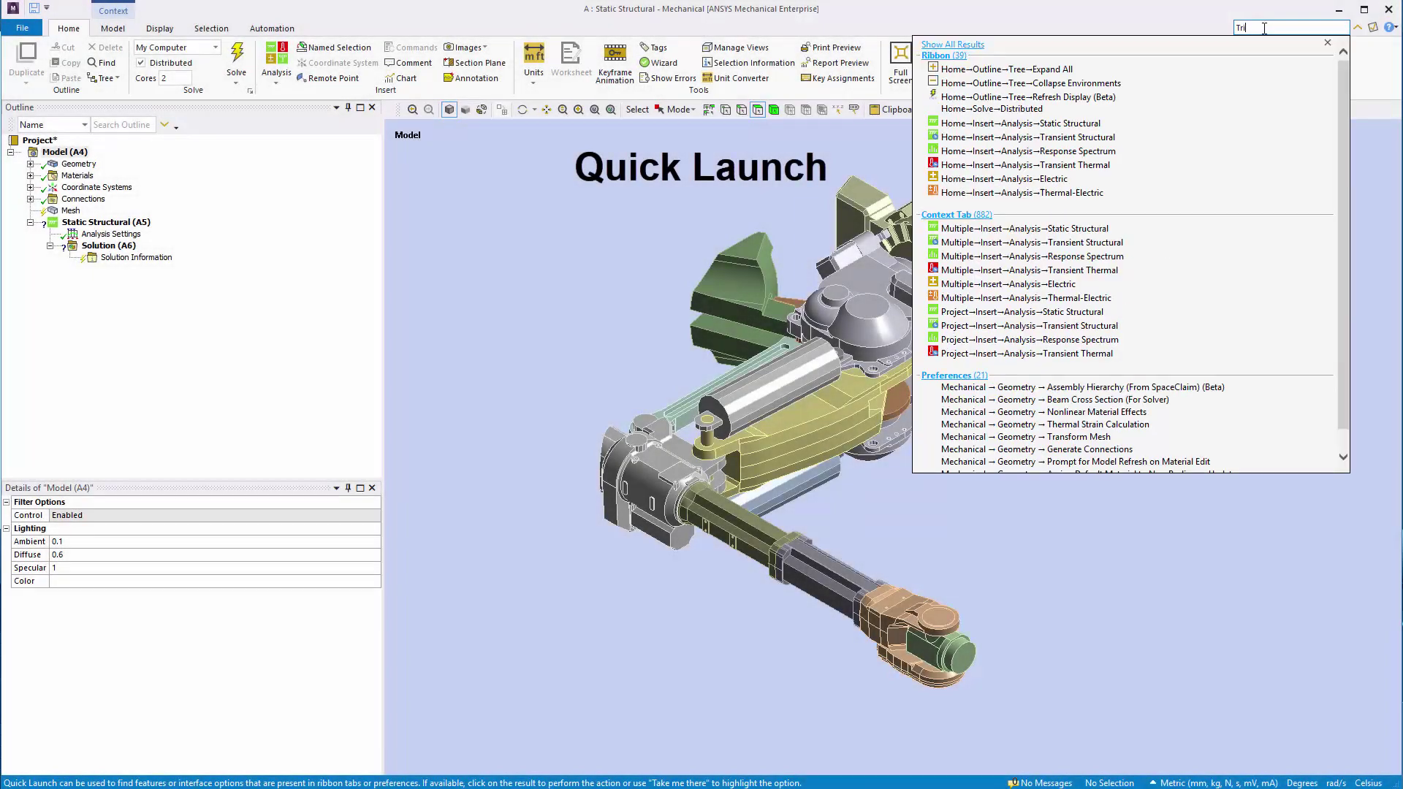
{"action": "mouse_move", "coordinate": [1064, 68]}
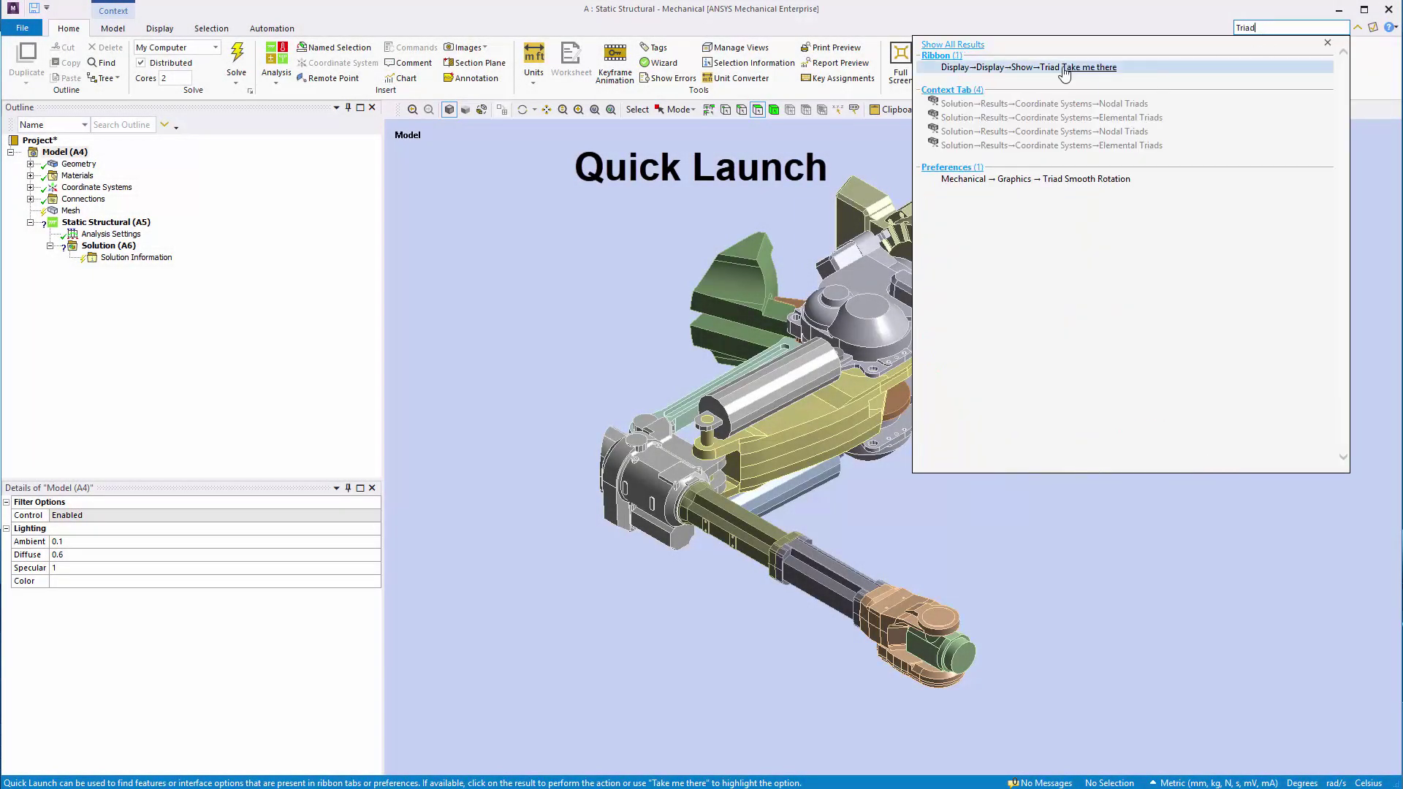
{"action": "left_click", "coordinate": [1112, 68]}
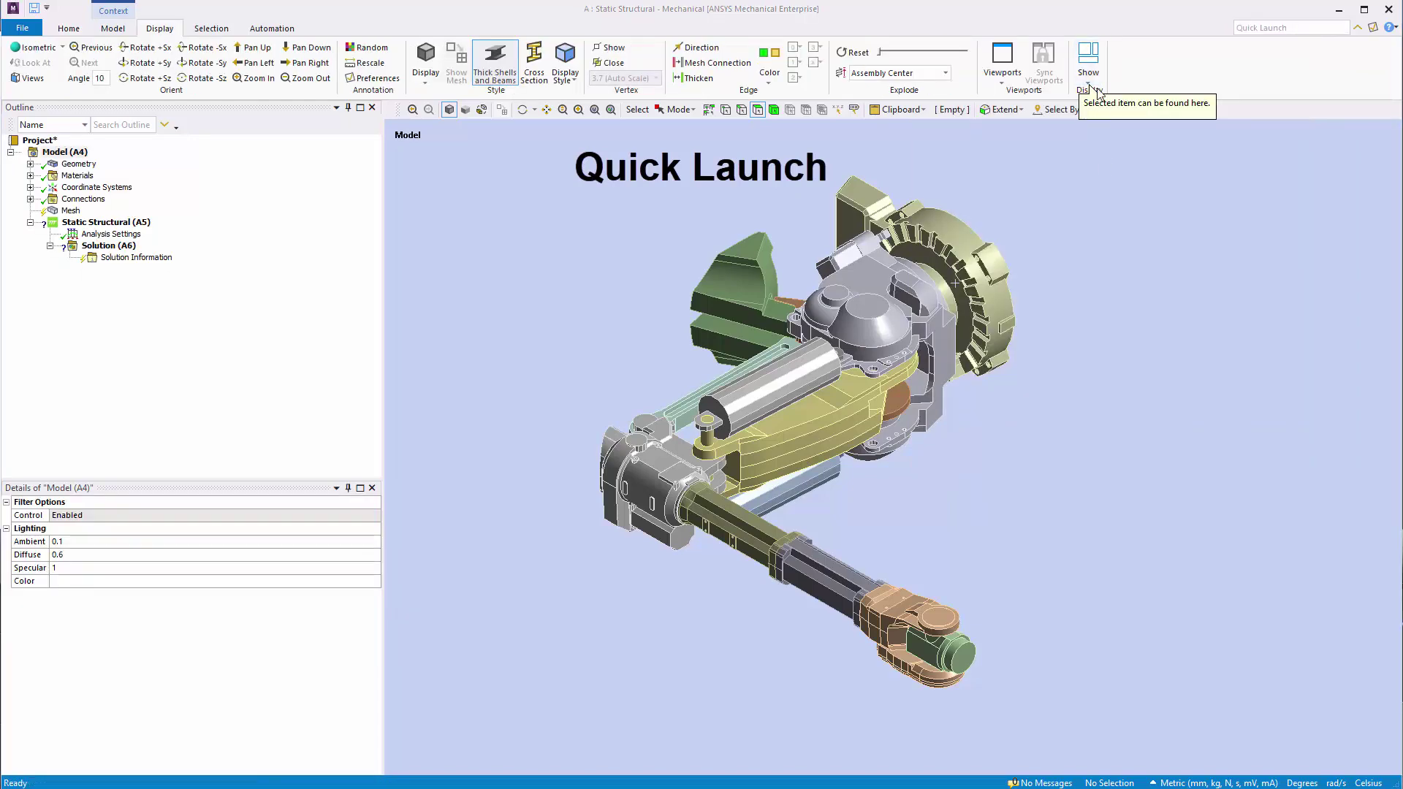
{"action": "left_click", "coordinate": [1090, 81]}
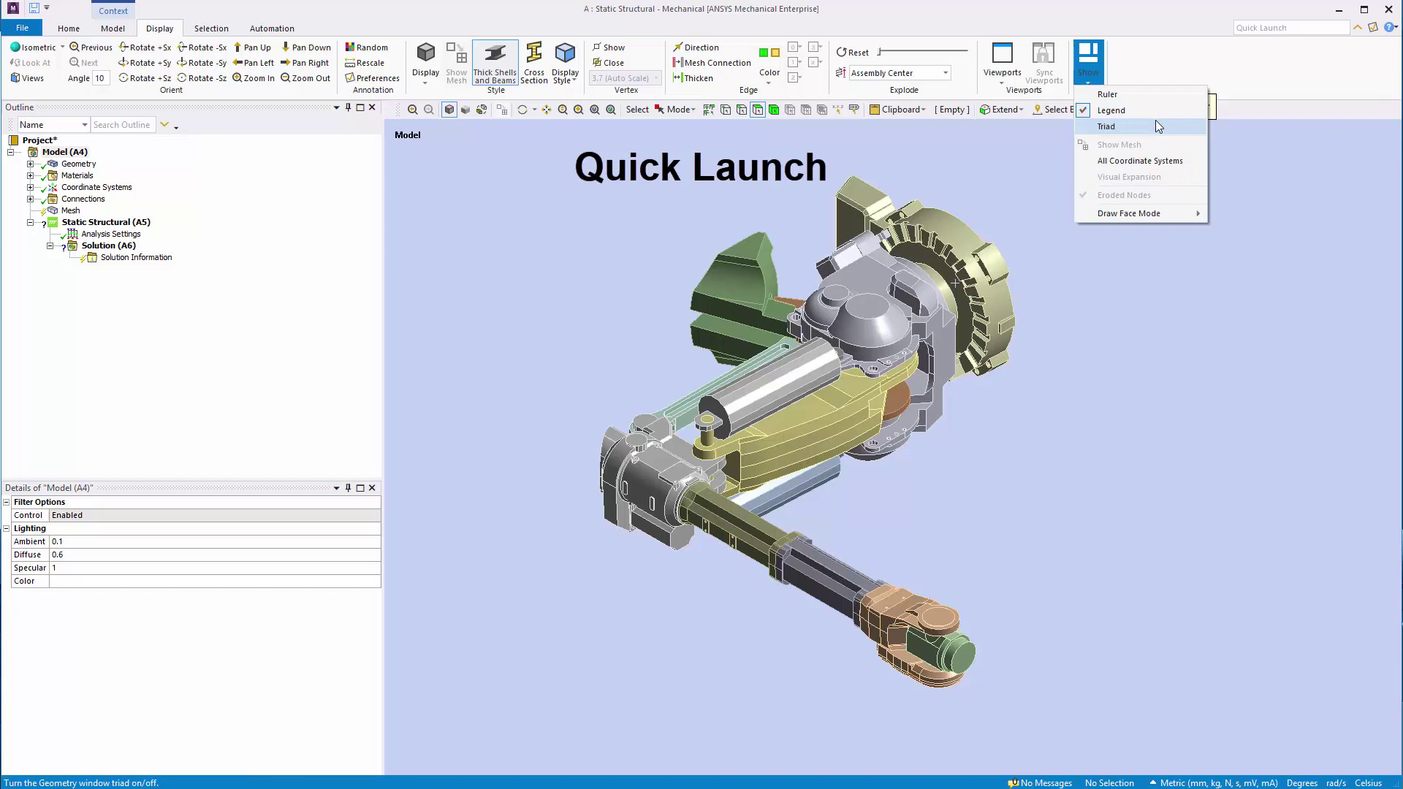
{"action": "left_click", "coordinate": [1176, 124]}
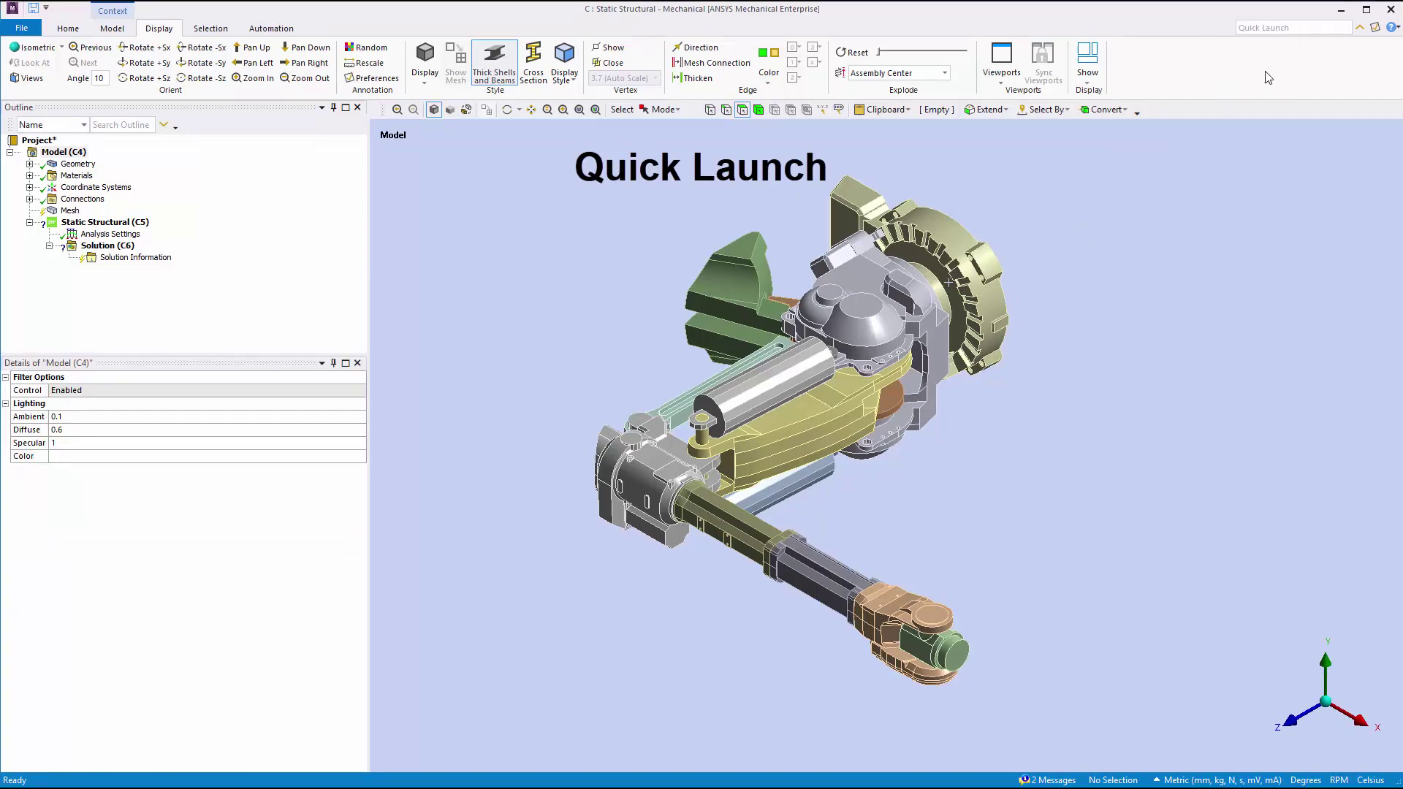
Step: Search Quick Launch for "scratch" and open the Scratch Solver Files Directory preference
{"action": "left_click", "coordinate": [1275, 28]}
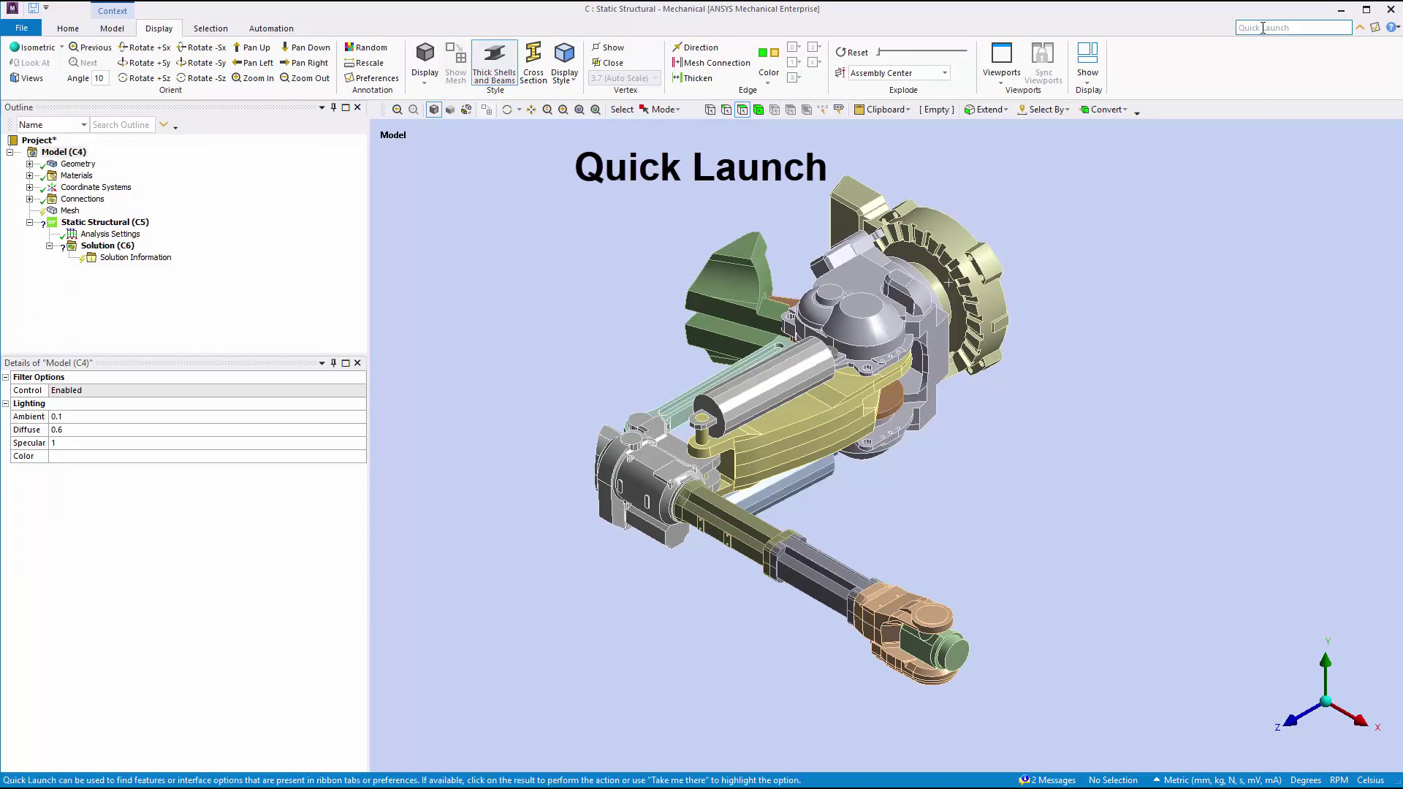
{"action": "type", "text": "scr"}
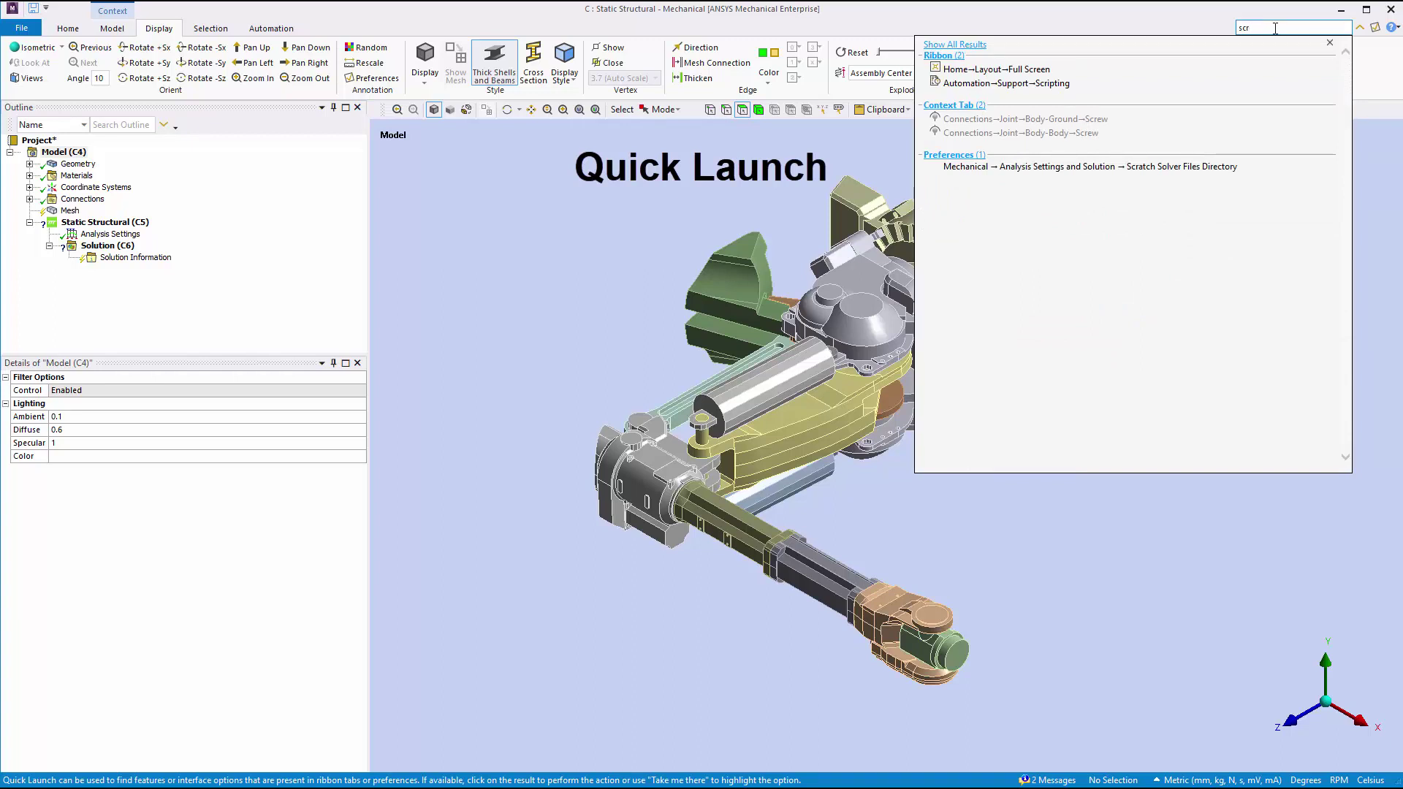
{"action": "type", "text": "atch"}
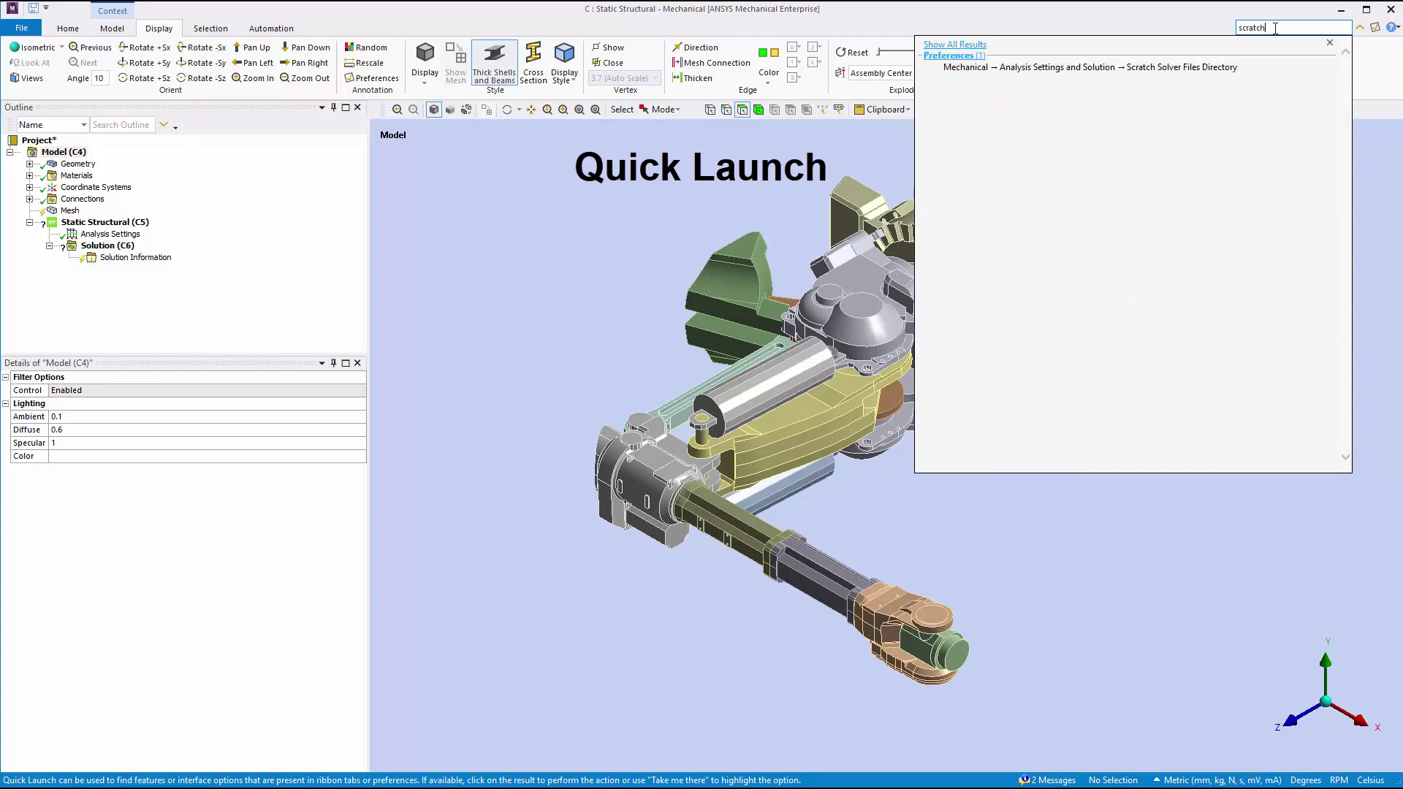
{"action": "left_click", "coordinate": [1182, 68]}
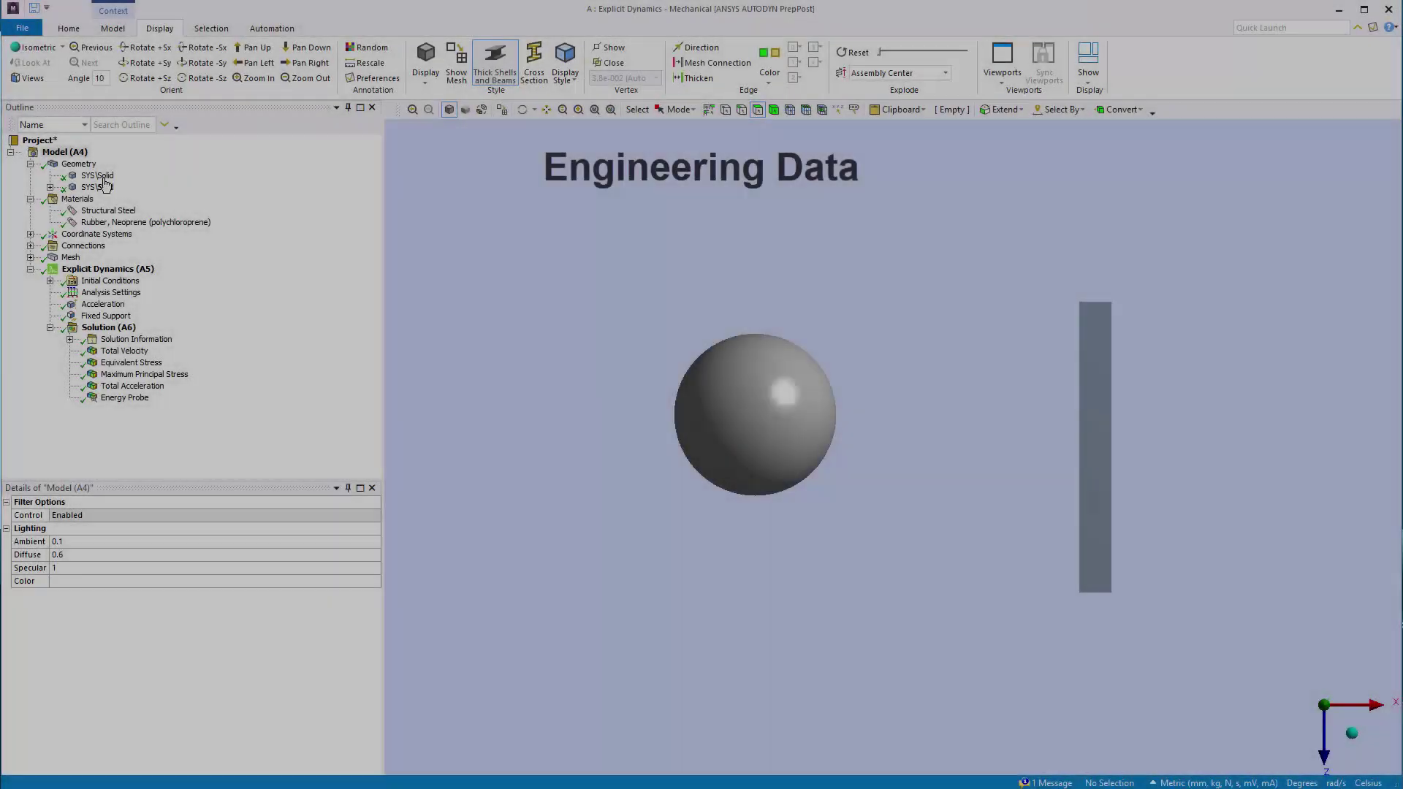
Step: From the sphere body's material assignment, search the engineering data materials for "Alumi" and pick Aluminum alloy, cast
{"action": "left_click", "coordinate": [97, 175]}
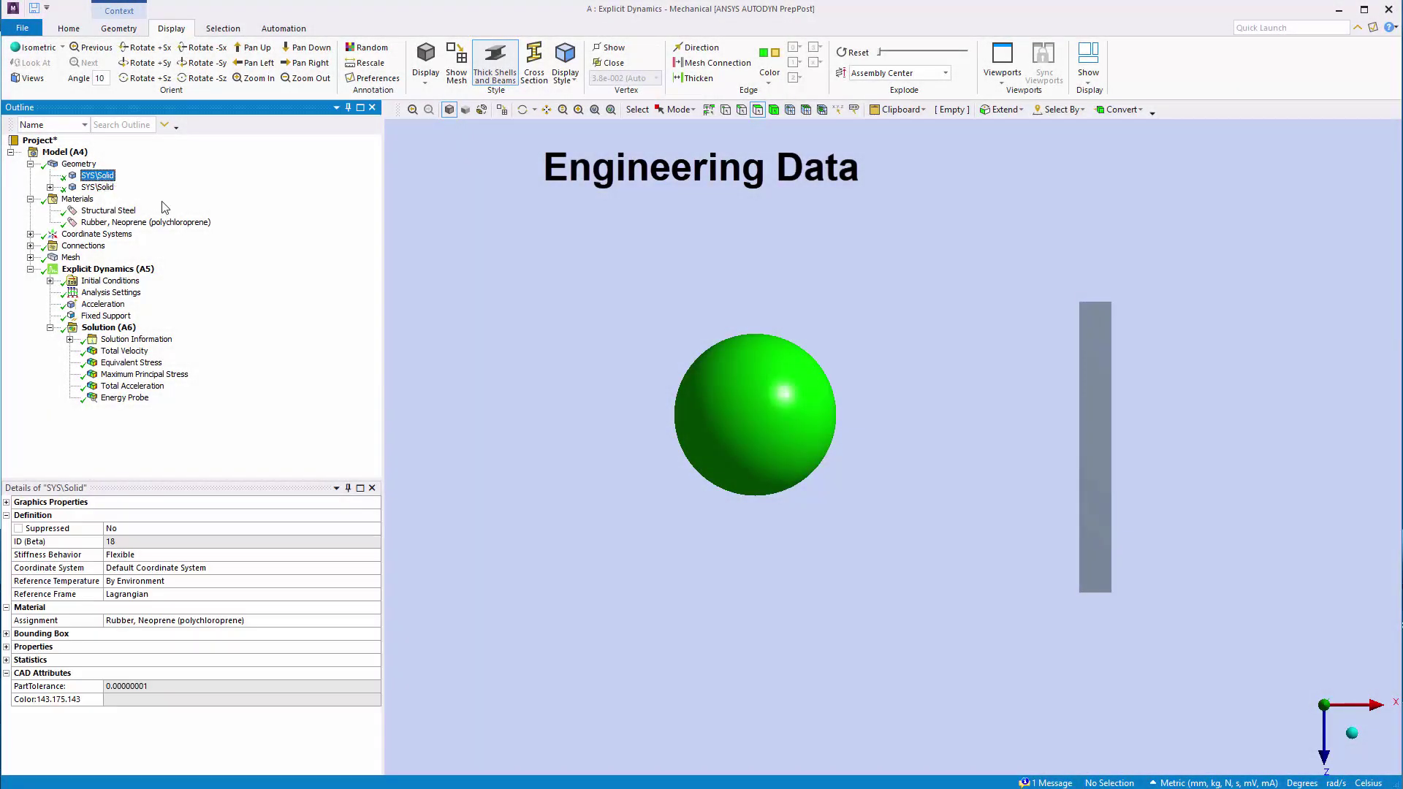
{"action": "left_click", "coordinate": [375, 620]}
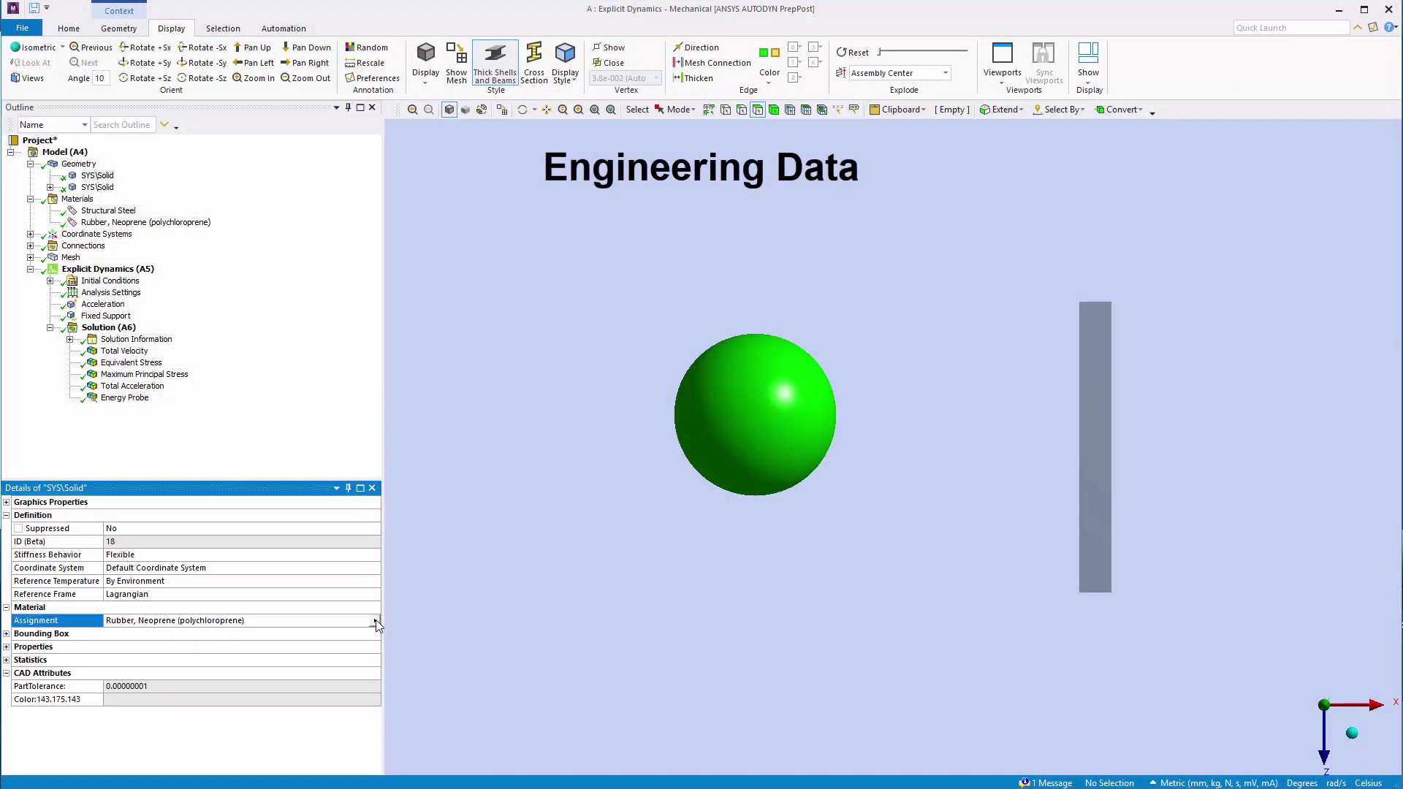
{"action": "left_click", "coordinate": [376, 622]}
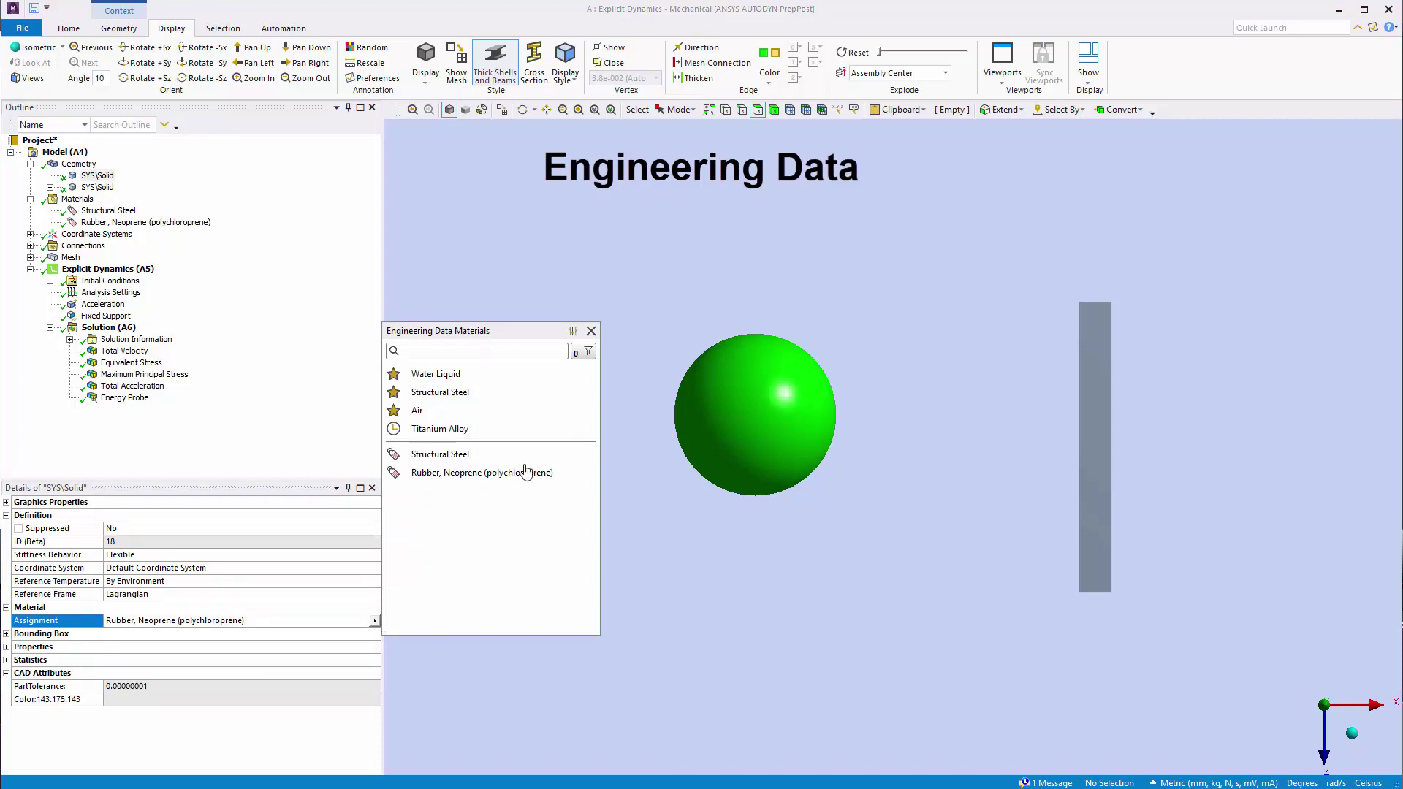
{"action": "left_click", "coordinate": [506, 350]}
{"action": "type", "text": "A"}
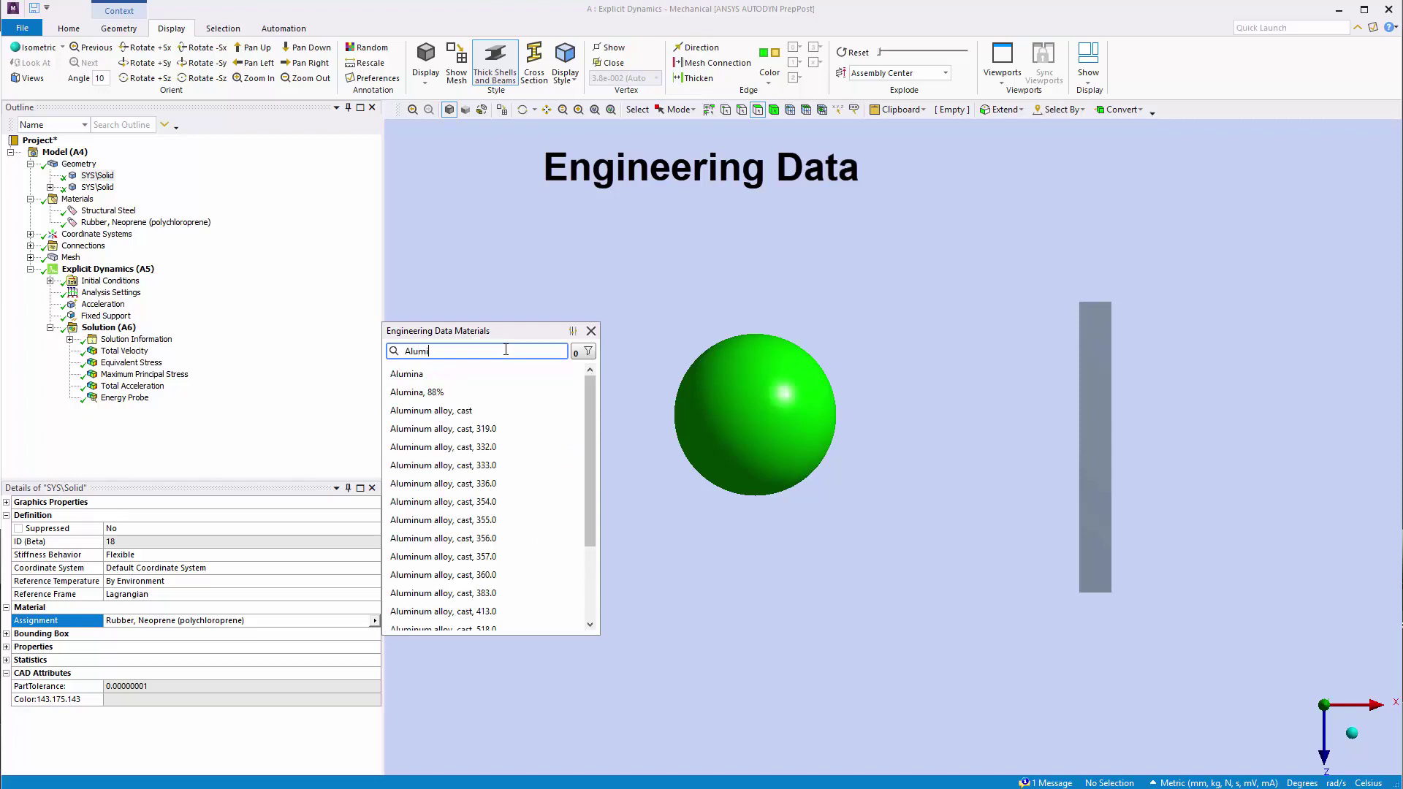
{"action": "type", "text": "lumi"}
{"action": "left_click", "coordinate": [460, 410]}
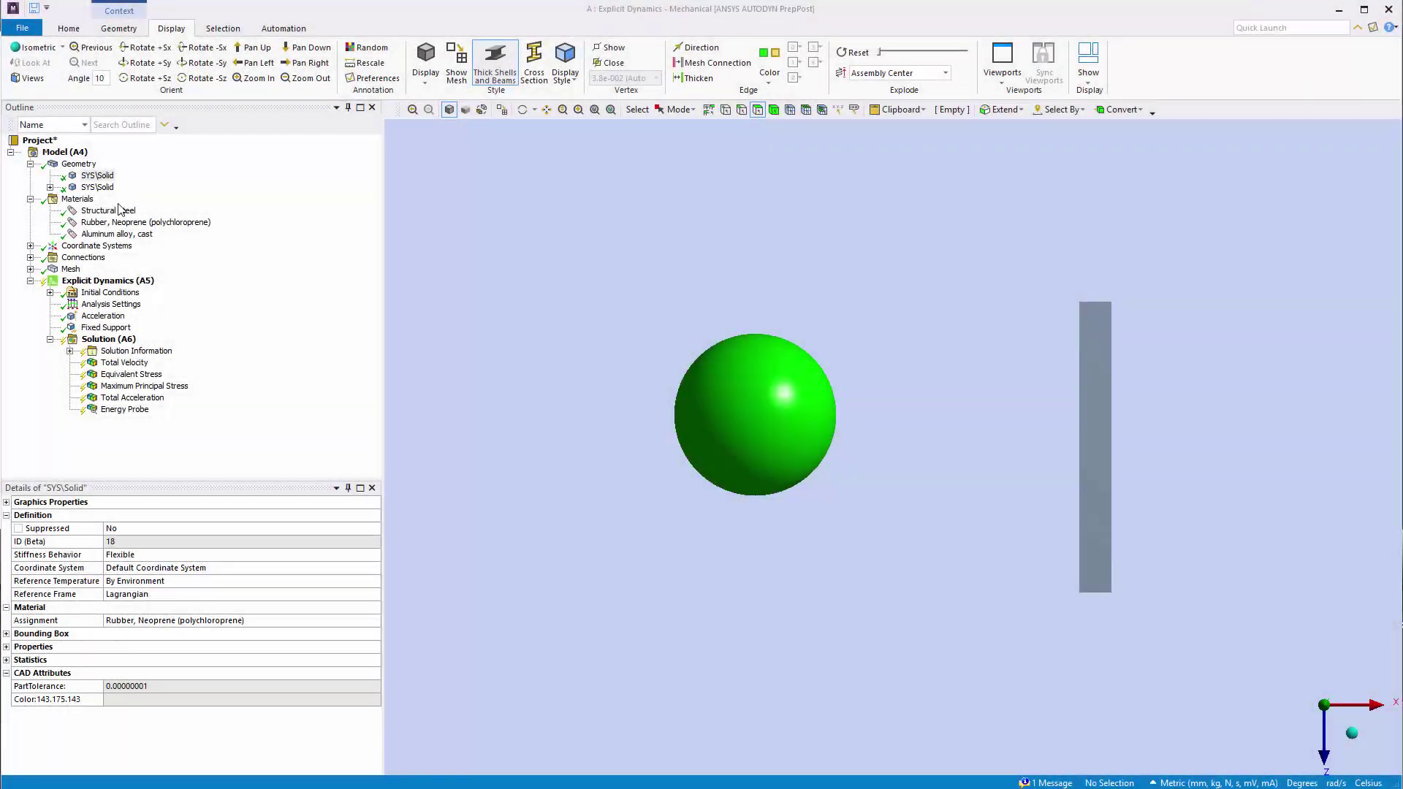
Step: Review the property sheets of the Structural Steel and Rubber, Neoprene (polychloroprene) materials
{"action": "left_click", "coordinate": [117, 211]}
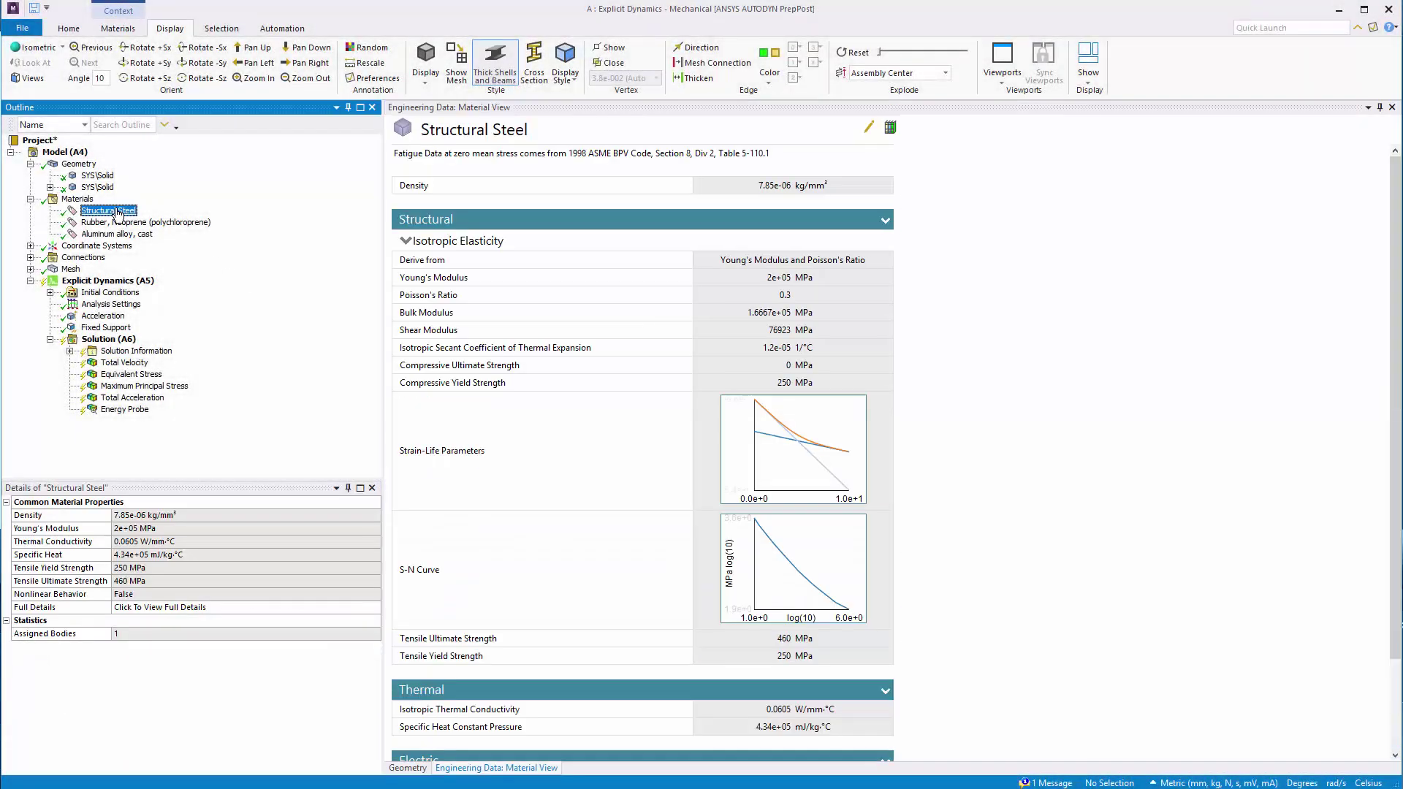
{"action": "left_click", "coordinate": [197, 223]}
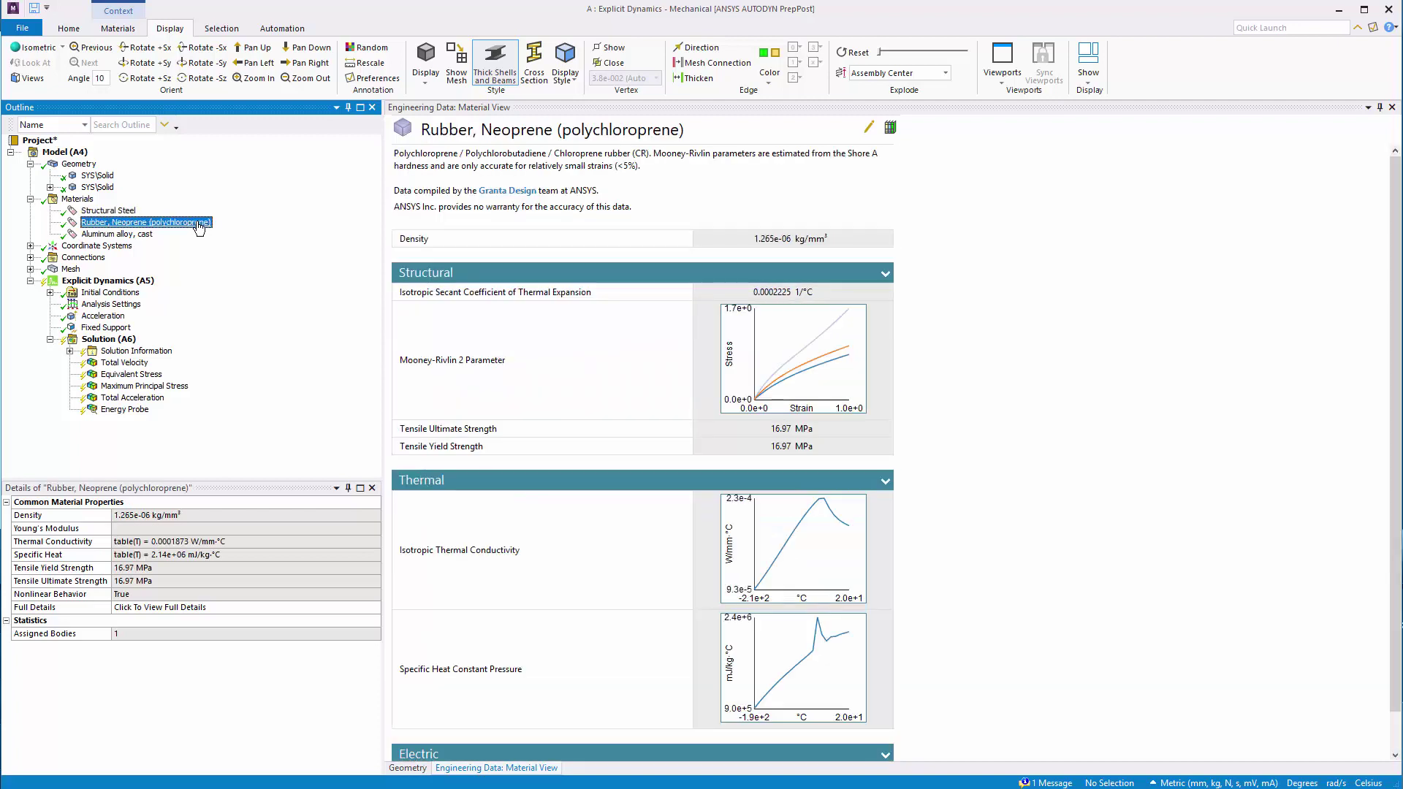
Step: Open the Engineering Data Materials list for the sphere body's material assignment
{"action": "left_click", "coordinate": [97, 176]}
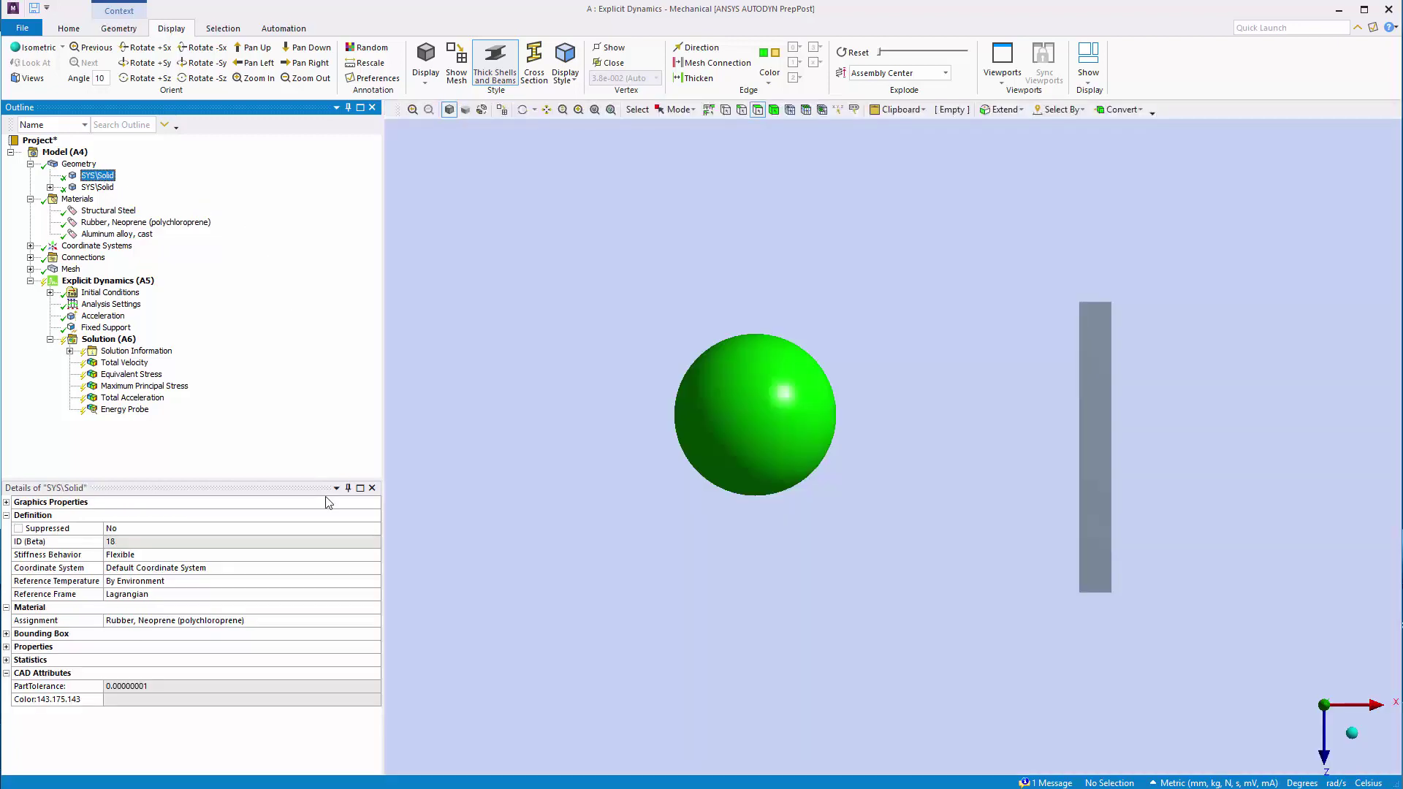
{"action": "left_click", "coordinate": [376, 621]}
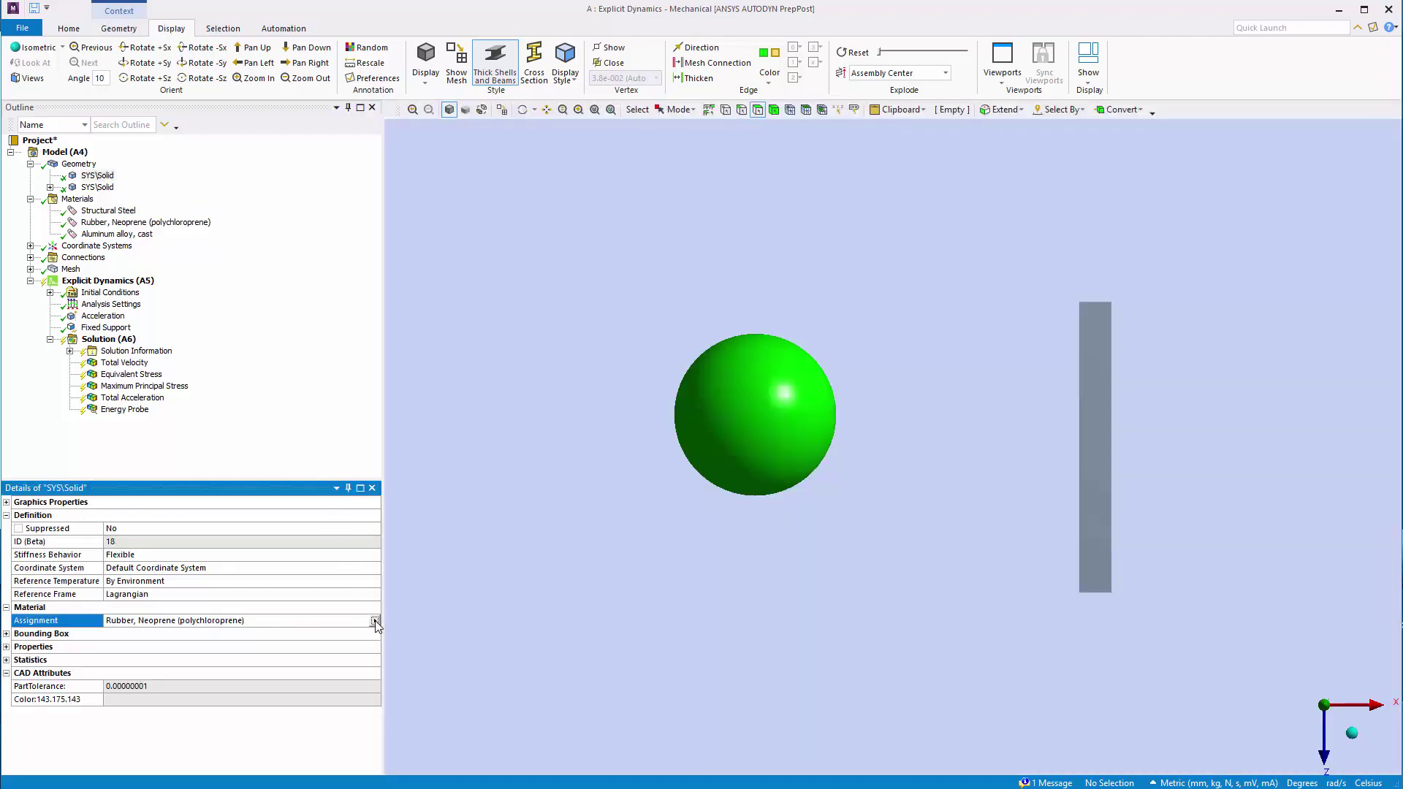
{"action": "left_click", "coordinate": [375, 621]}
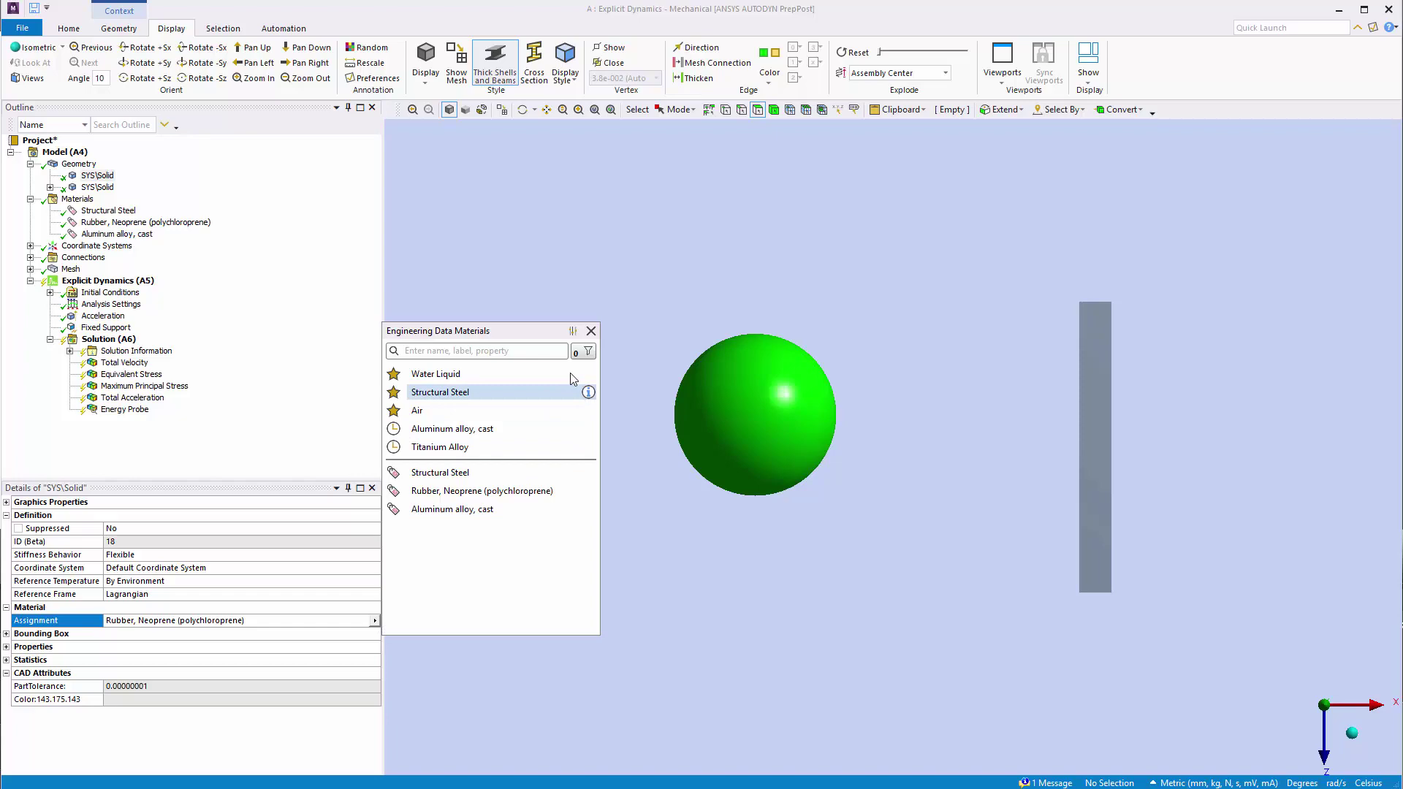
{"action": "left_click", "coordinate": [573, 333]}
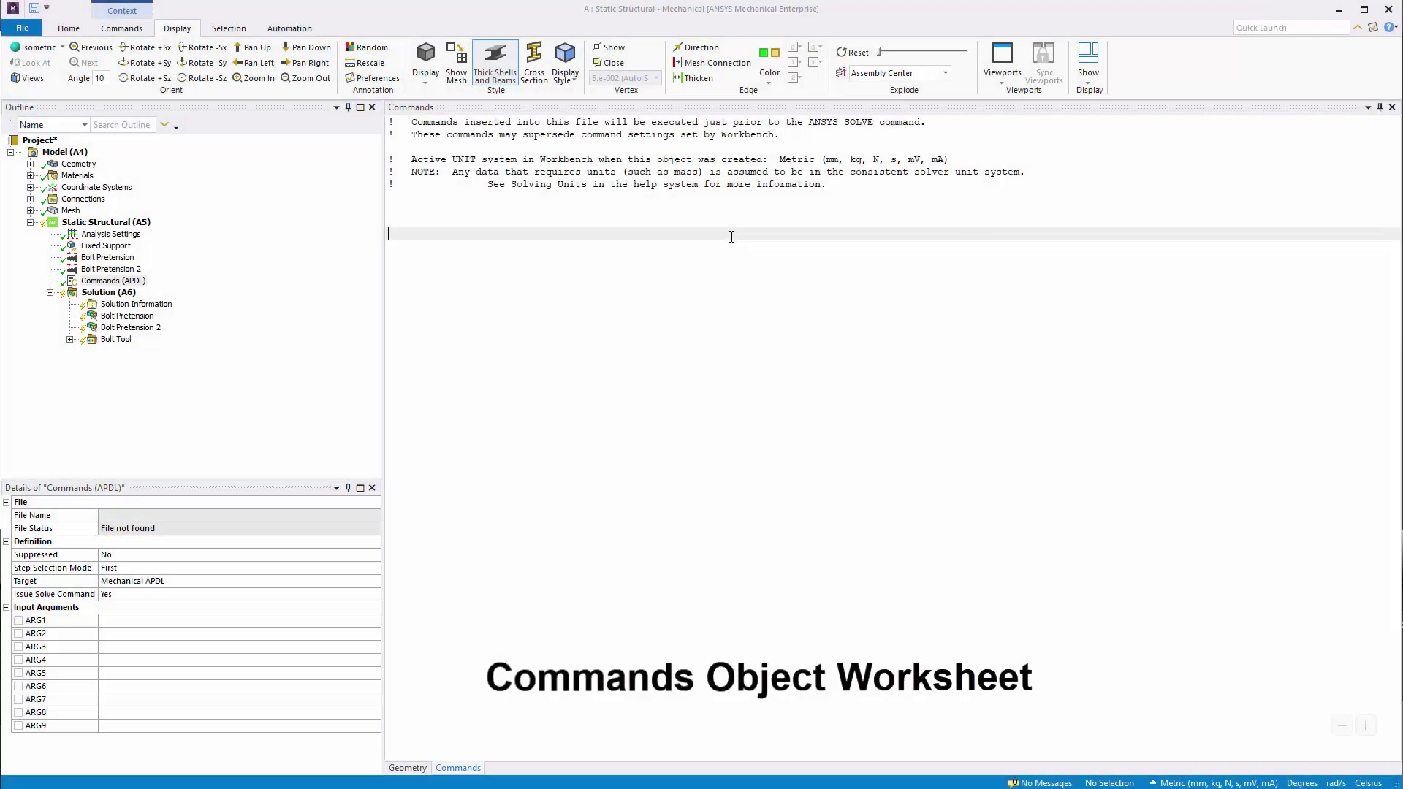
Step: Enter "NSEL," on the empty line below the comments in the Commands (APDL) worksheet
{"action": "type", "text": "N"}
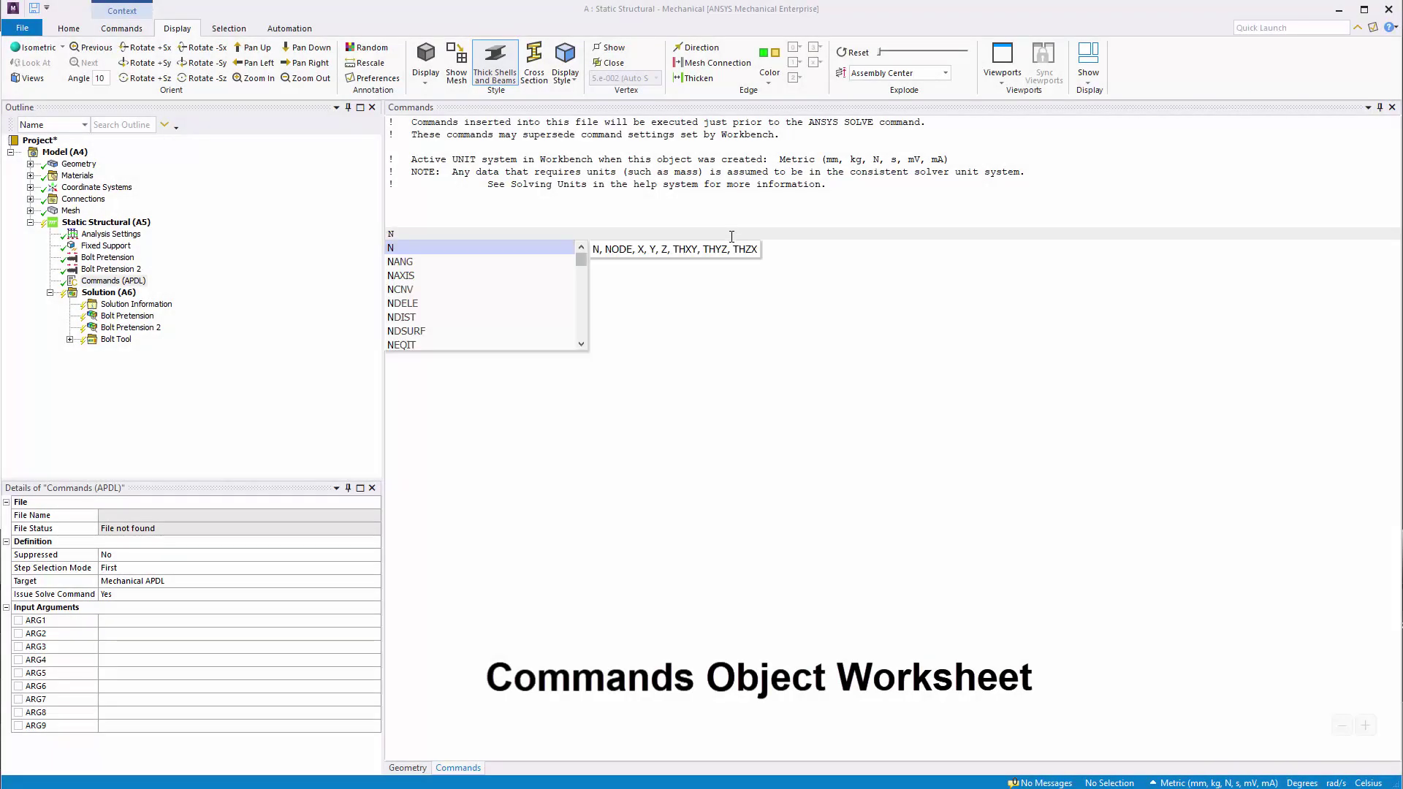
{"action": "type", "text": "SE"}
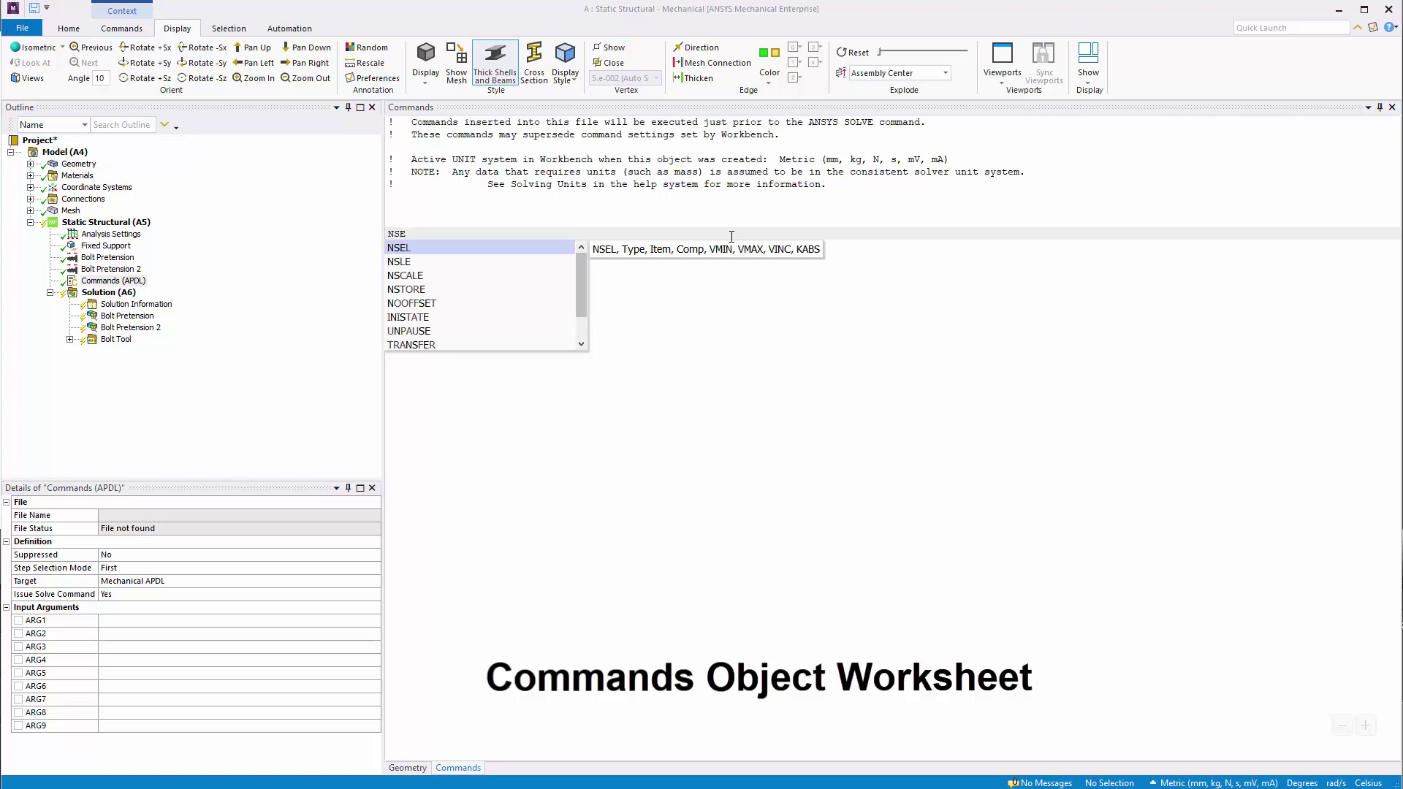
{"action": "type", "text": "L,"}
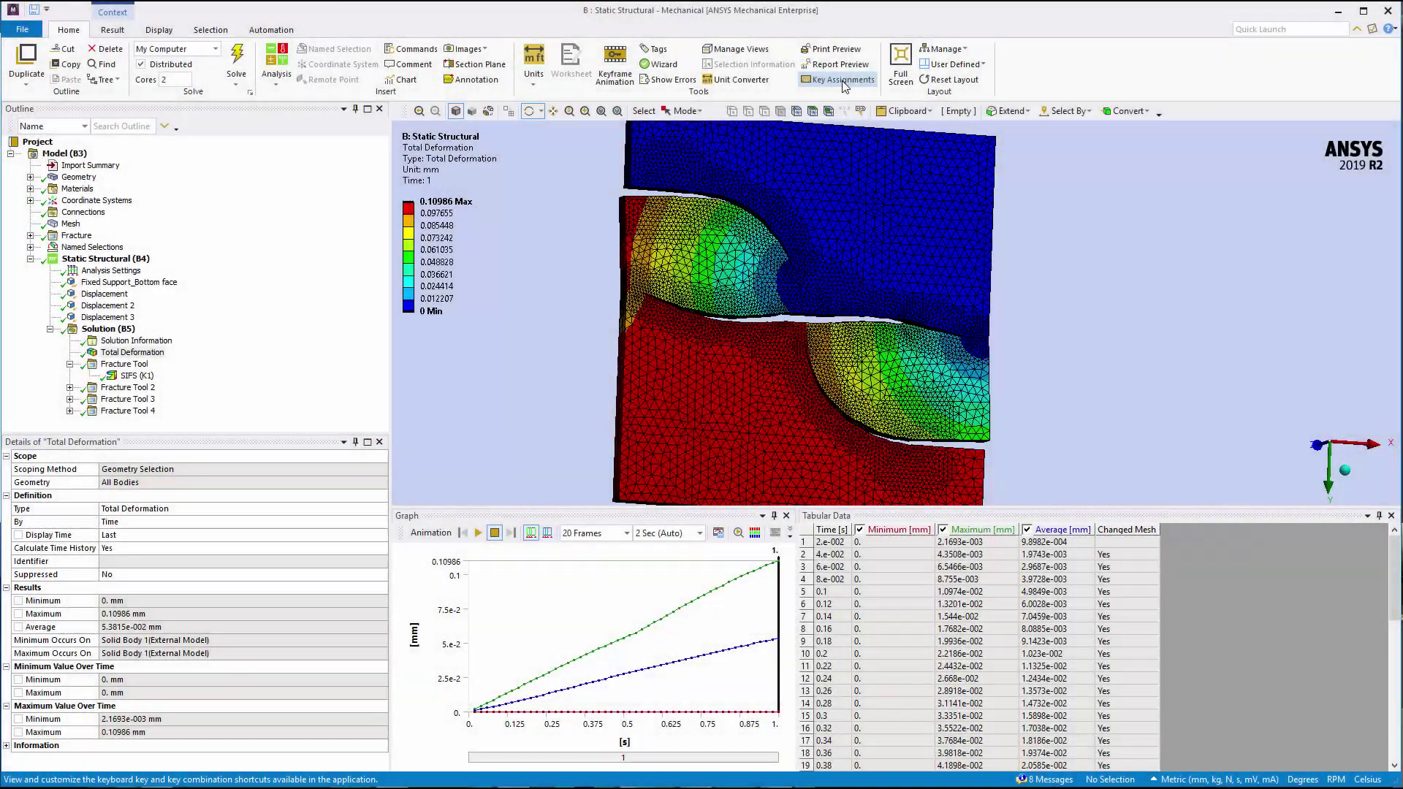
Step: Open the list of key assignments and look through the available keyboard shortcuts
{"action": "left_click", "coordinate": [844, 82]}
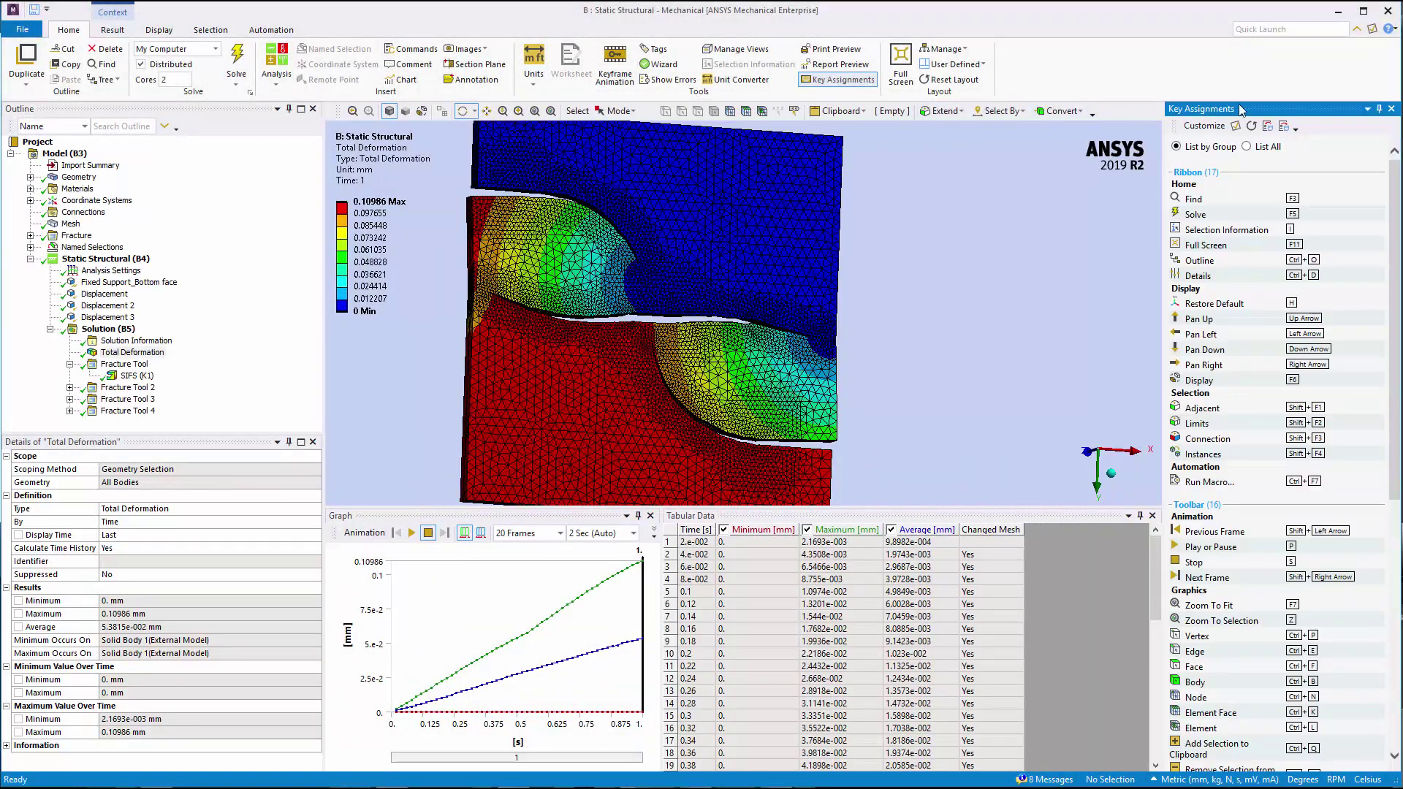
{"action": "mouse_move", "coordinate": [1397, 187]}
{"action": "left_mouse_down"}
{"action": "mouse_move", "coordinate": [1401, 466]}
{"action": "mouse_move", "coordinate": [1389, 172]}
{"action": "left_mouse_up"}
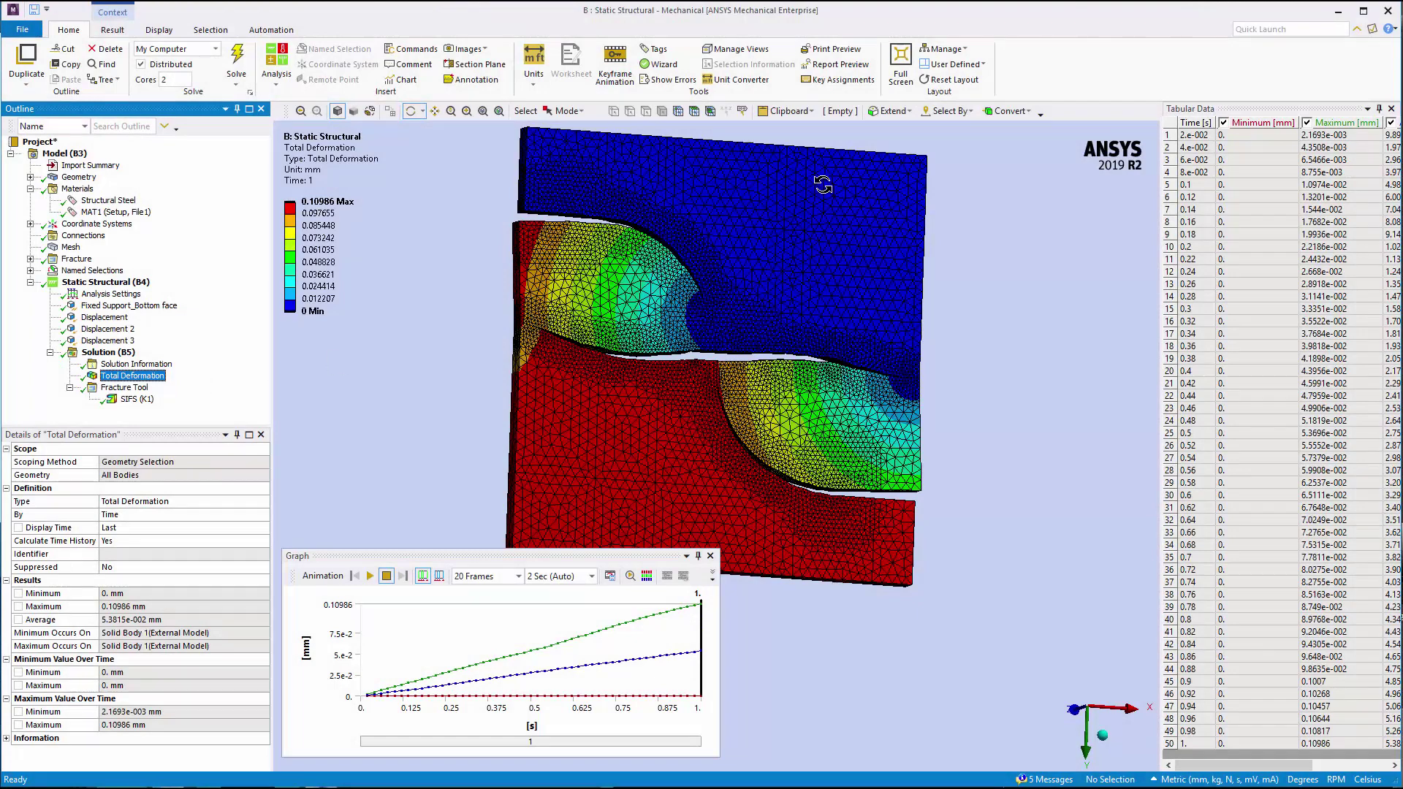
Step: Store the current window arrangement as a user-defined layout named "Fracture Layout"
{"action": "left_click", "coordinate": [979, 64]}
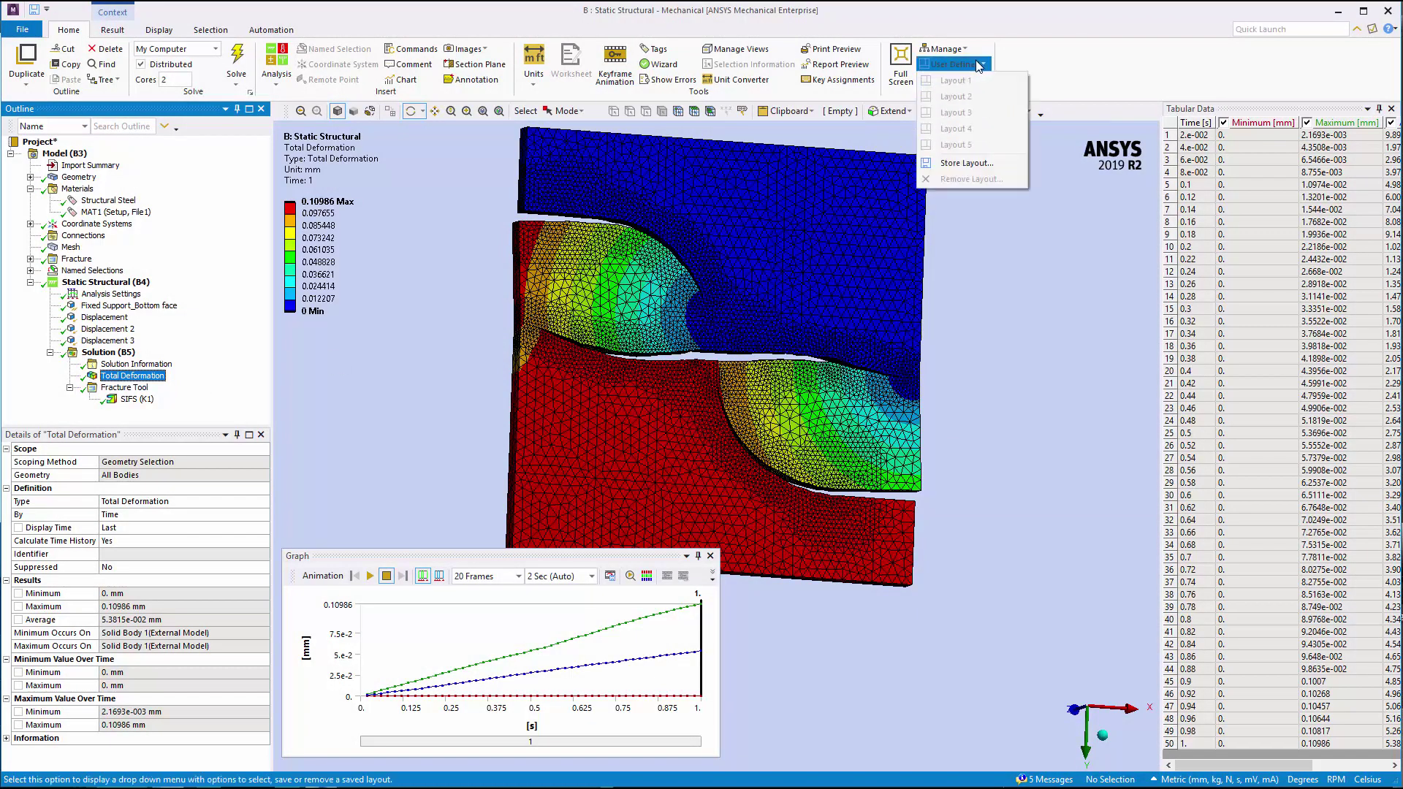
{"action": "left_click", "coordinate": [1014, 170]}
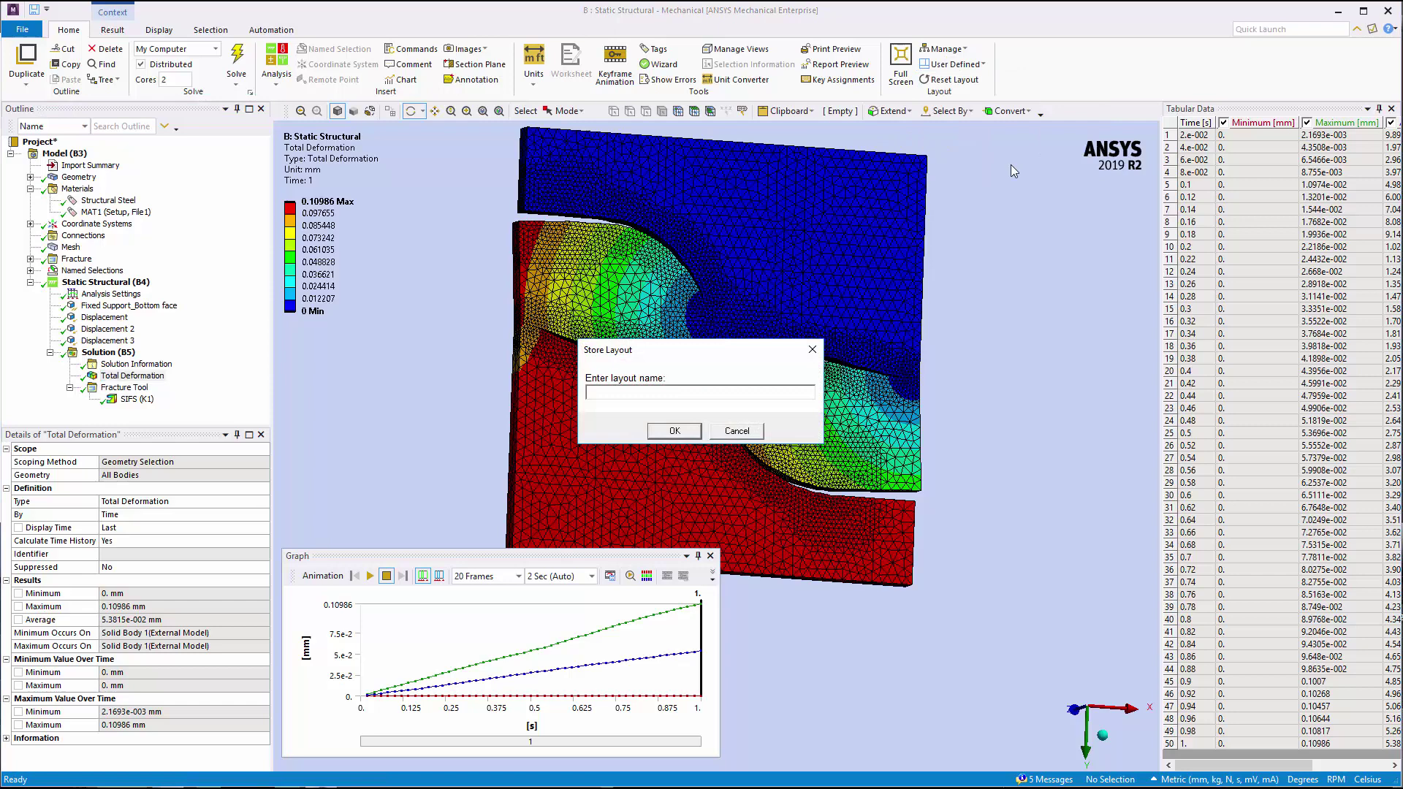
{"action": "type", "text": "Fracture Layout"}
{"action": "key", "text": "Return"}
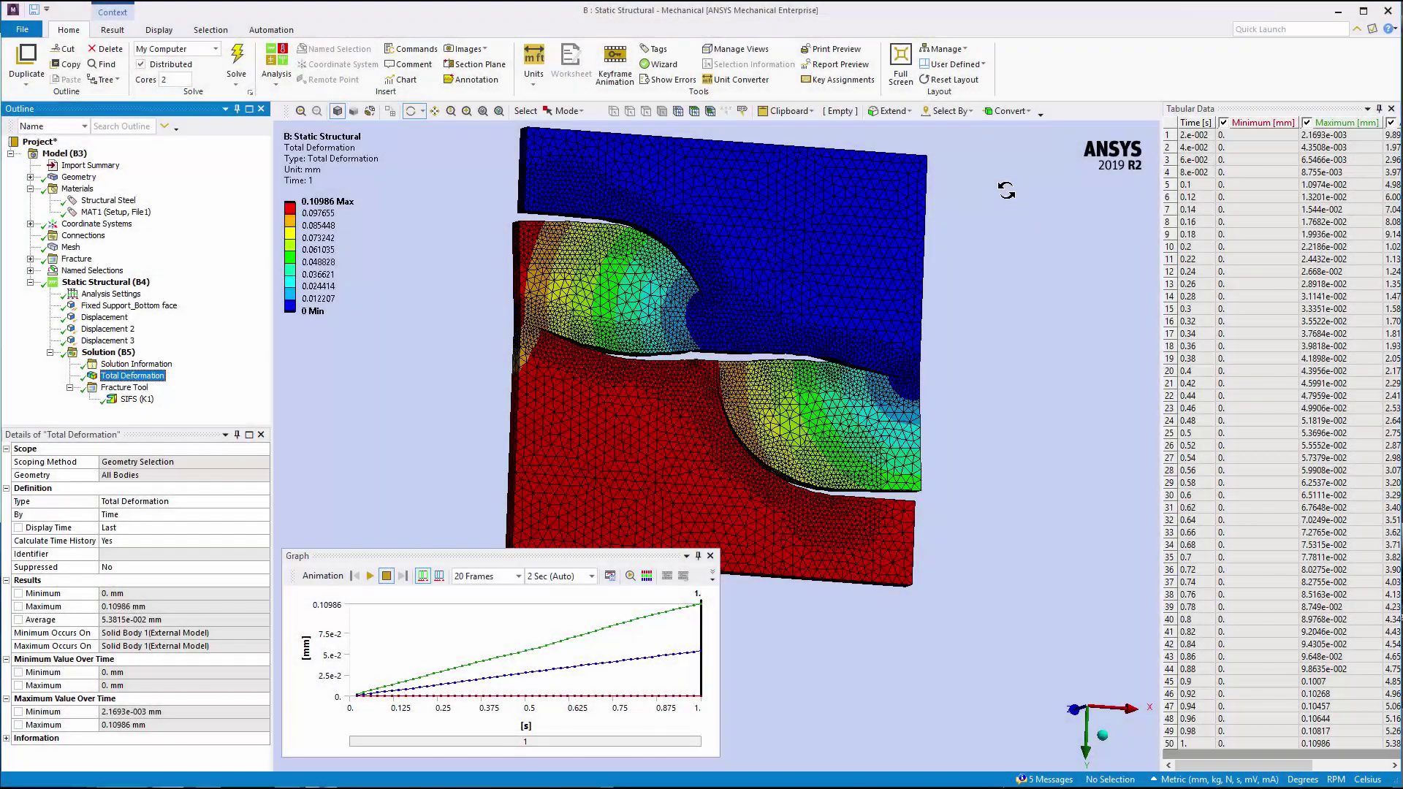
Step: Reset the interface layout to its default and open the list of user-defined layouts
{"action": "left_click", "coordinate": [962, 82]}
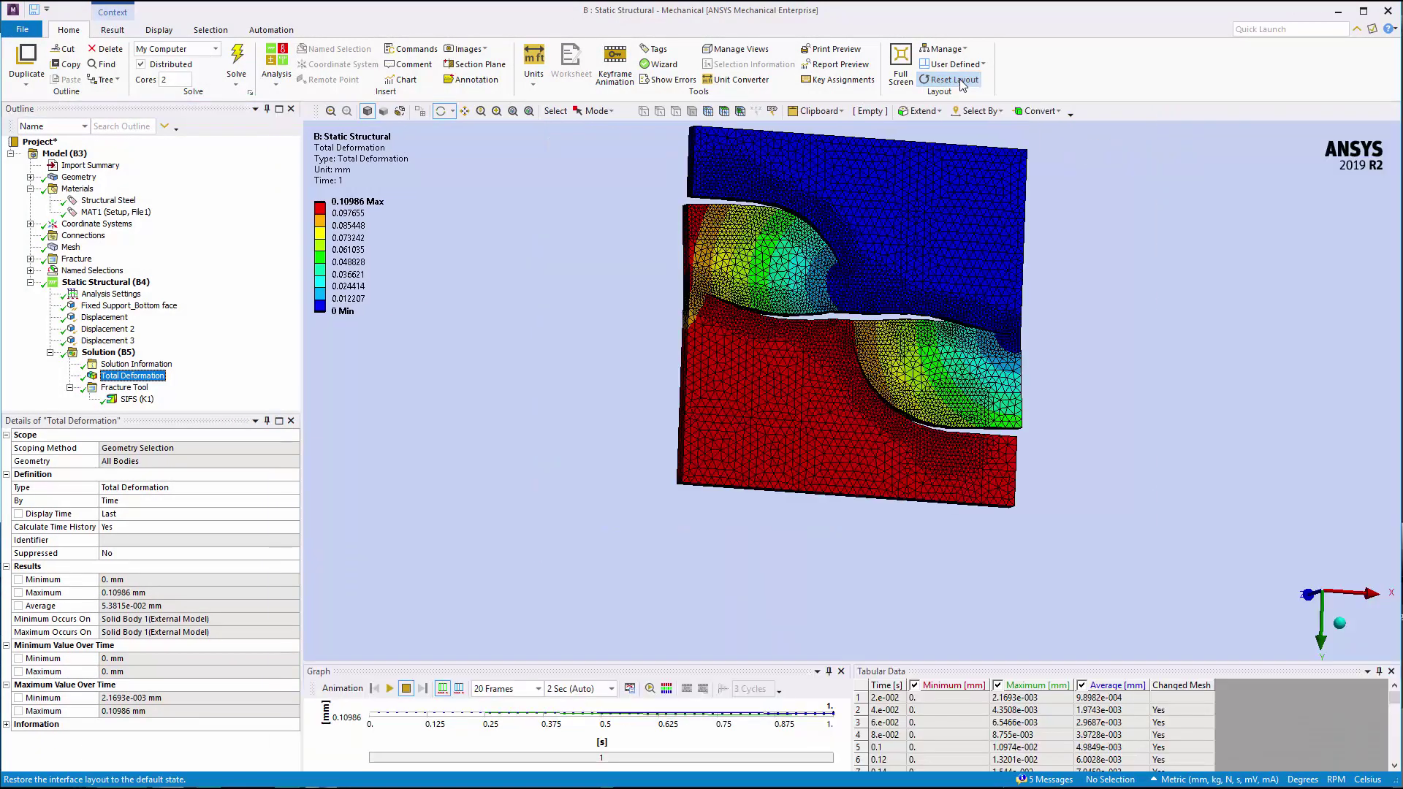
{"action": "left_click", "coordinate": [954, 64]}
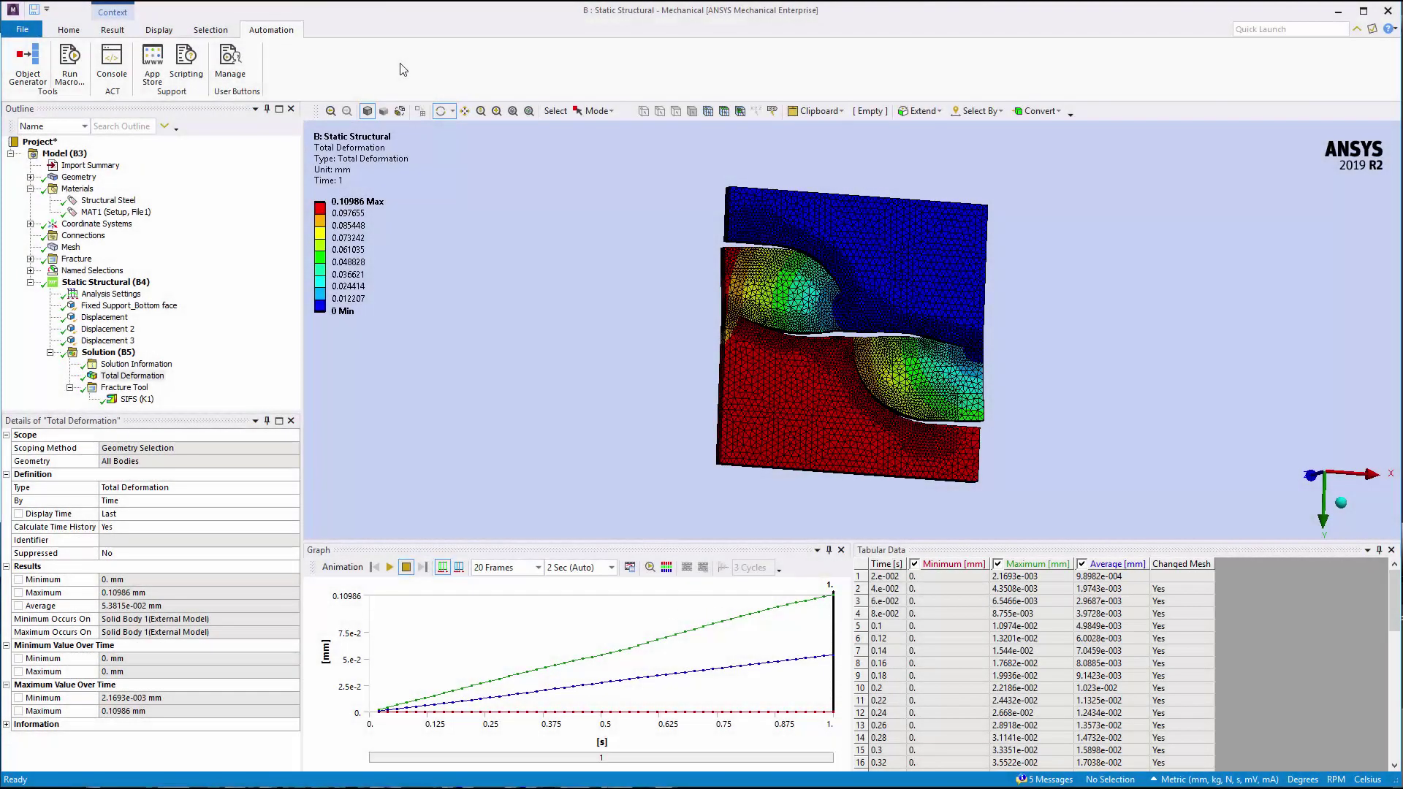
Step: Create and save a user button named "User Defined Button Example" with the description "Tooltip" and the script text "Required Script Entry..."
{"action": "left_click", "coordinate": [230, 58]}
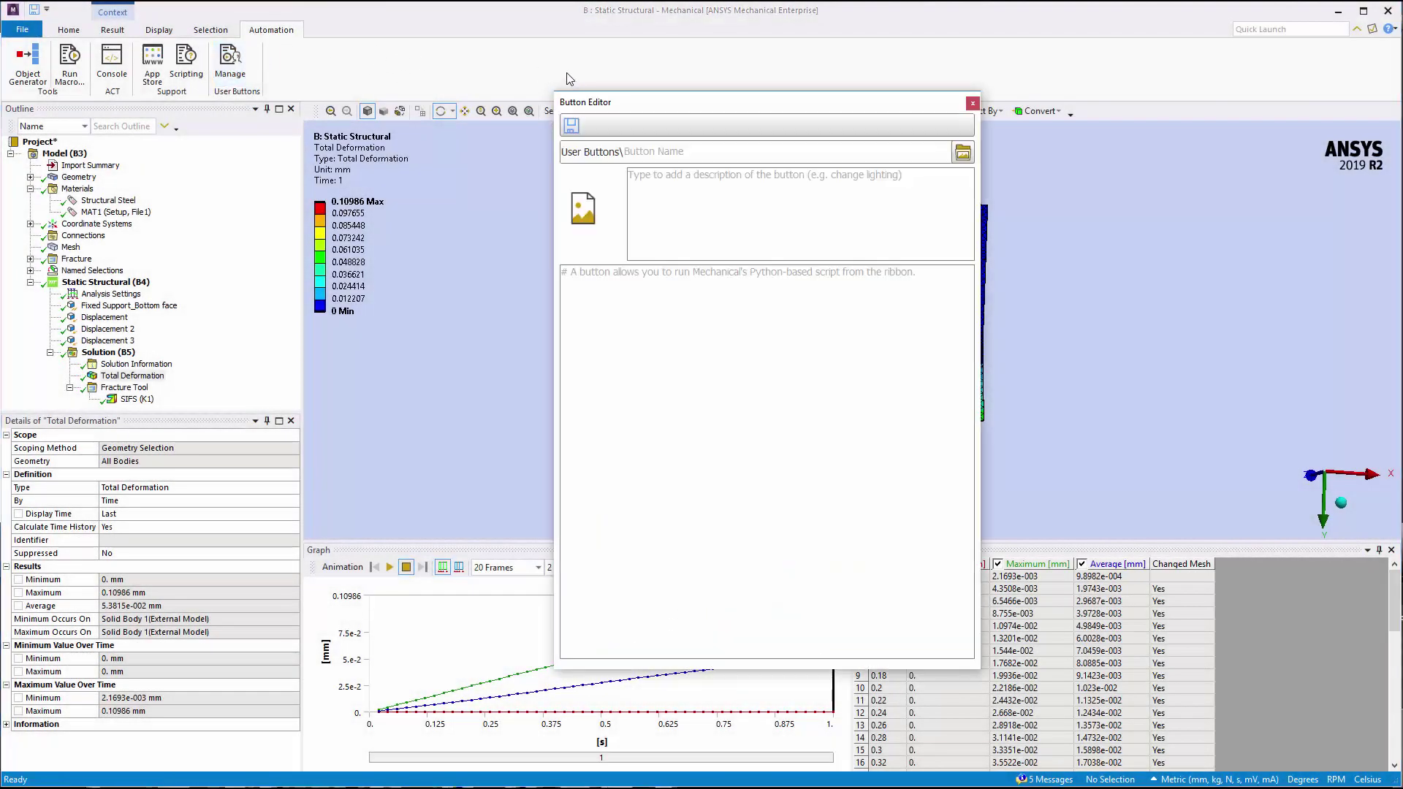
{"action": "left_click", "coordinate": [685, 150]}
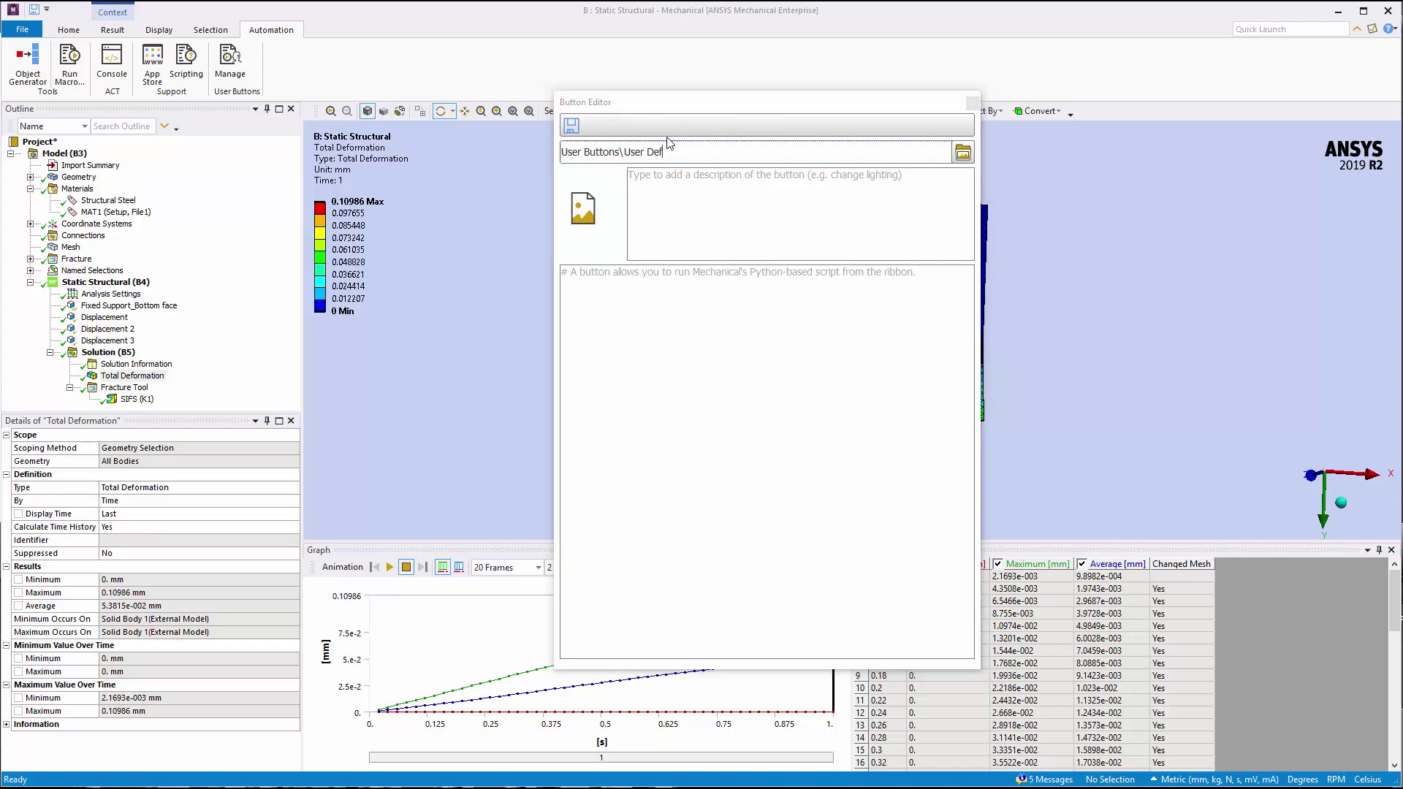
{"action": "type", "text": "tton Example"}
{"action": "left_click", "coordinate": [677, 198]}
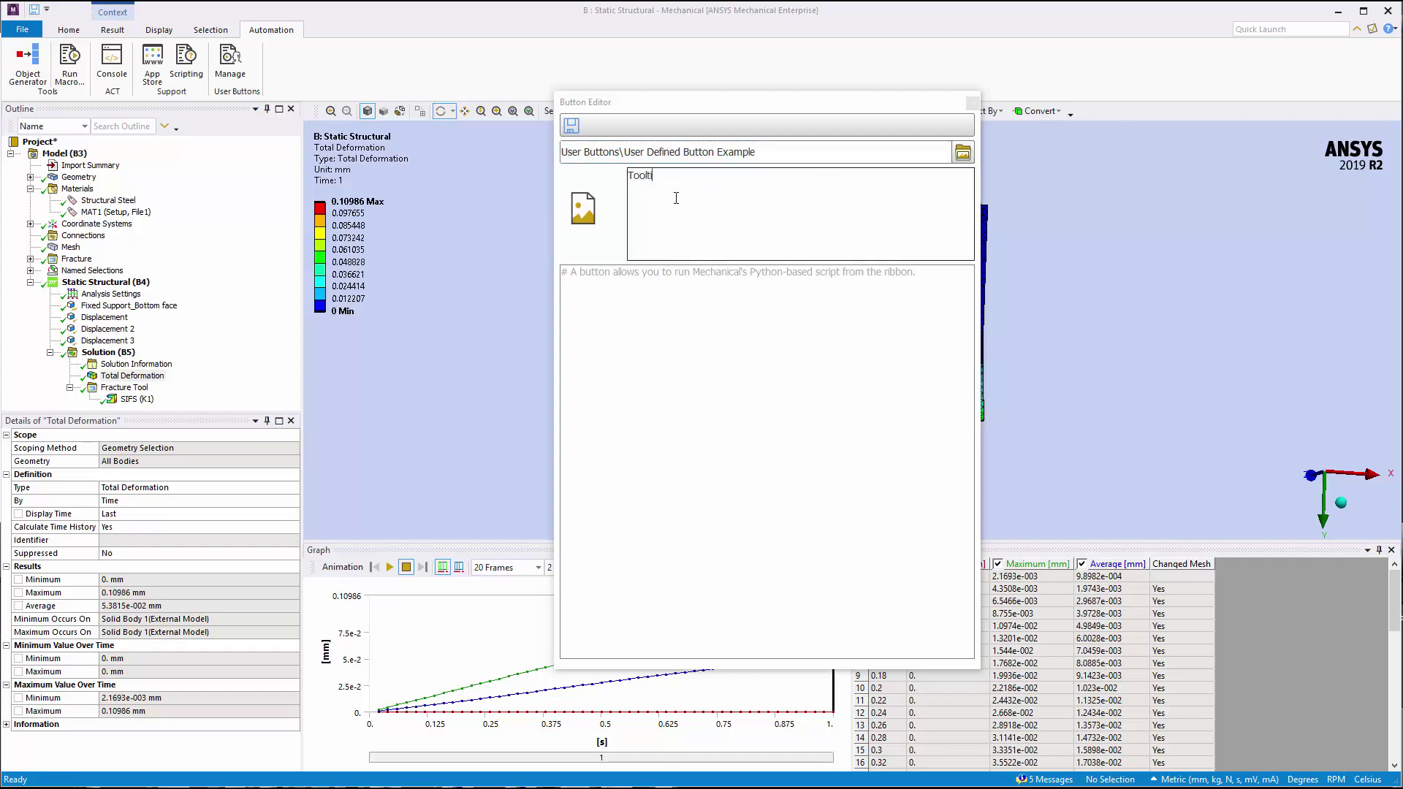
{"action": "key", "text": "Tab"}
{"action": "type", "text": "Req"}
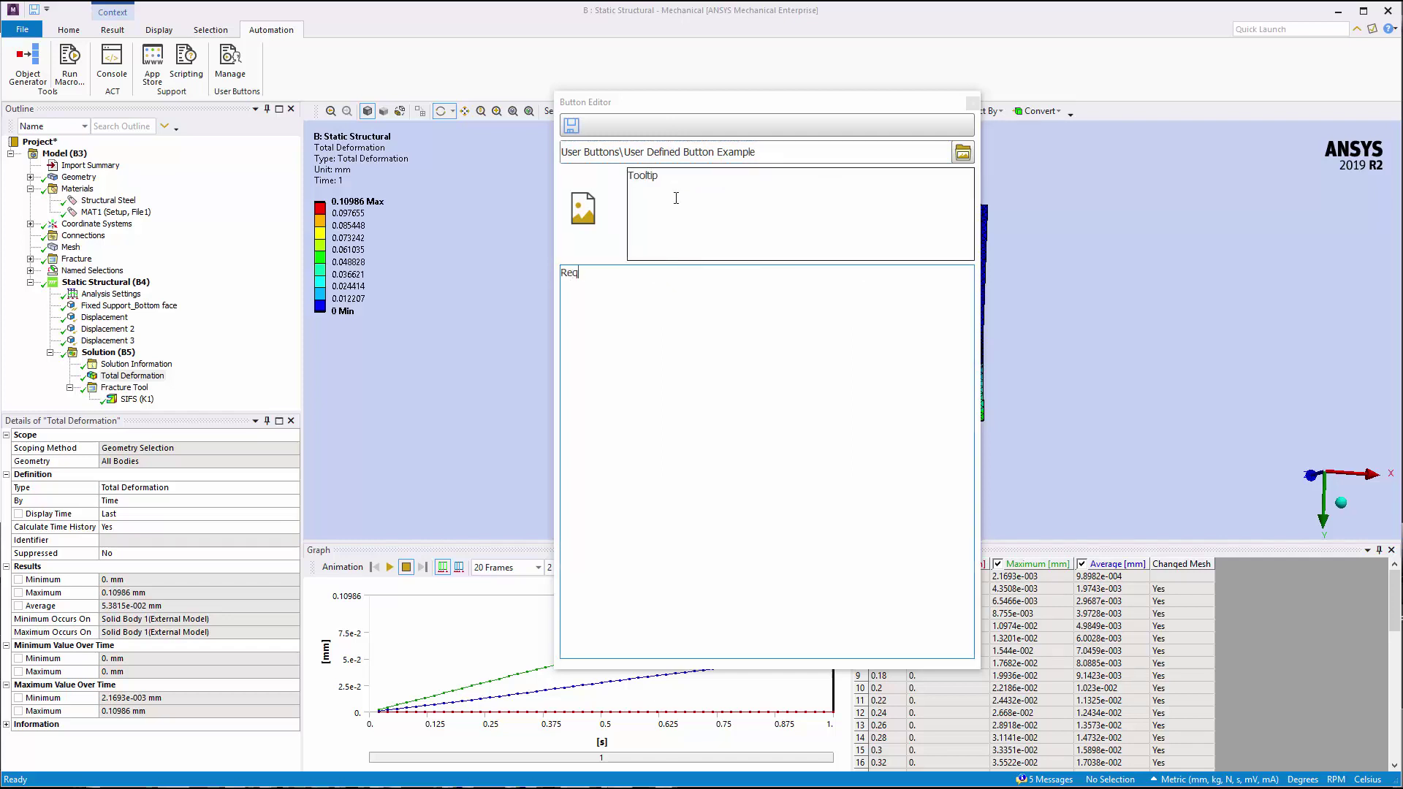
{"action": "type", "text": "uired Script Entry..."}
{"action": "left_click", "coordinate": [571, 126]}
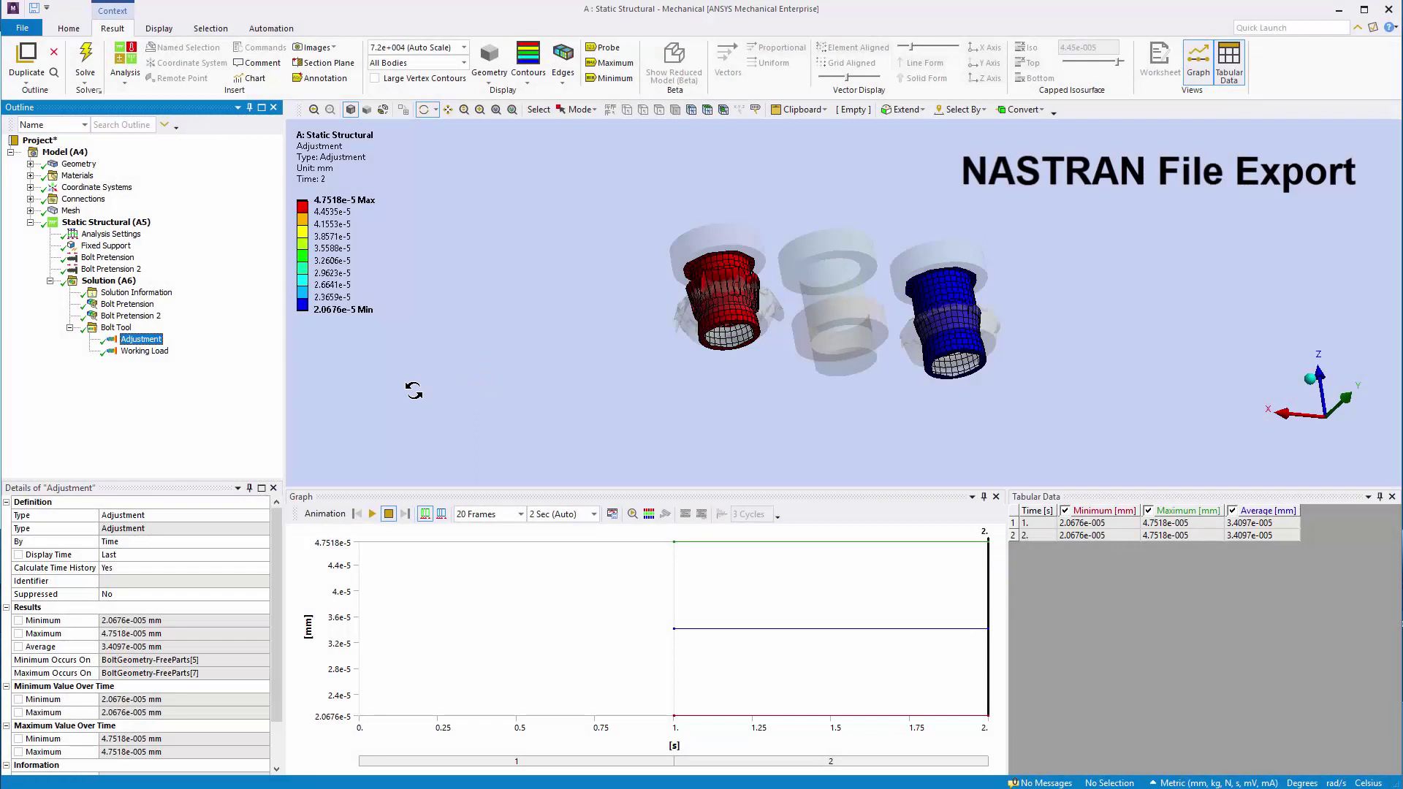
Step: Export the Static Structural (A5) analysis as a NASTRAN file
{"action": "left_click", "coordinate": [108, 224]}
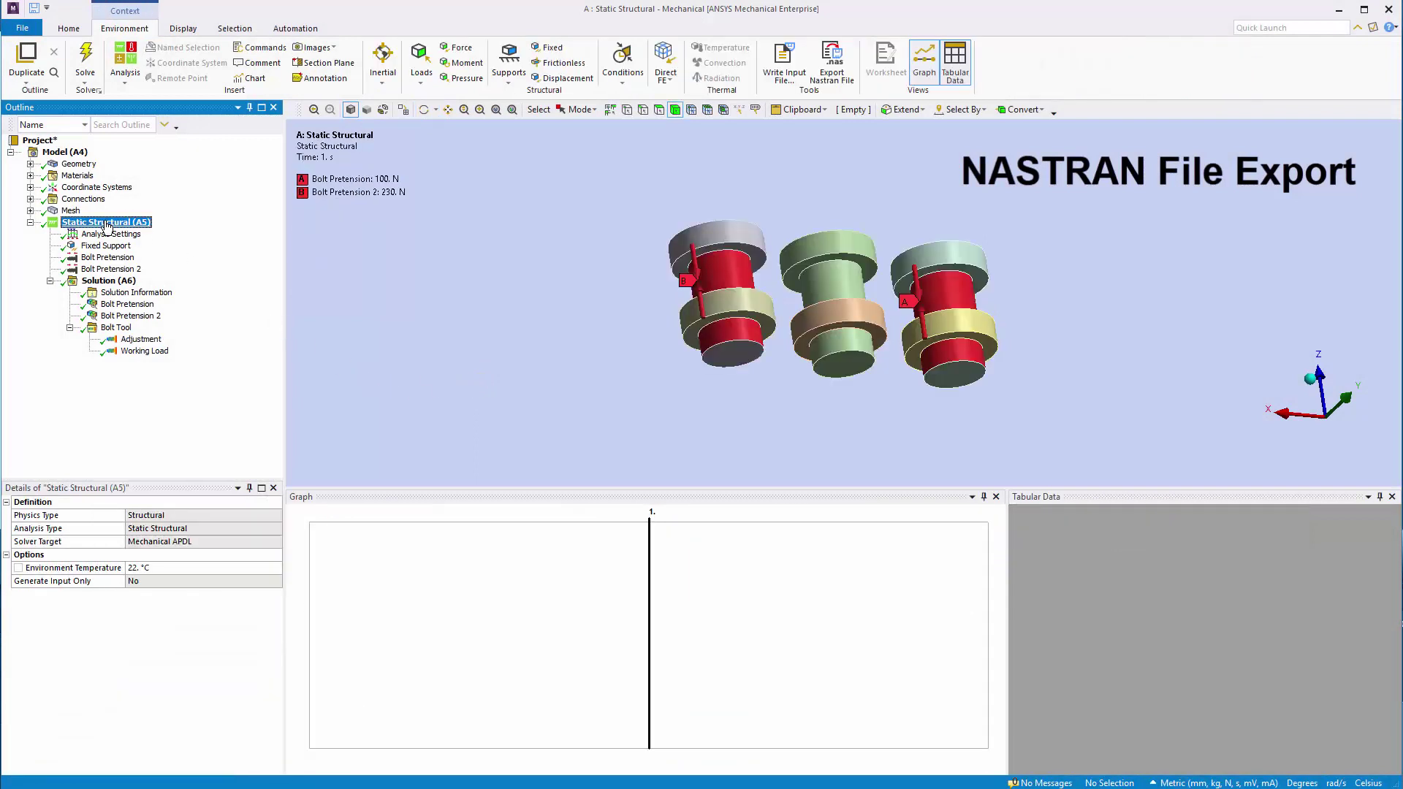
{"action": "left_click", "coordinate": [832, 62]}
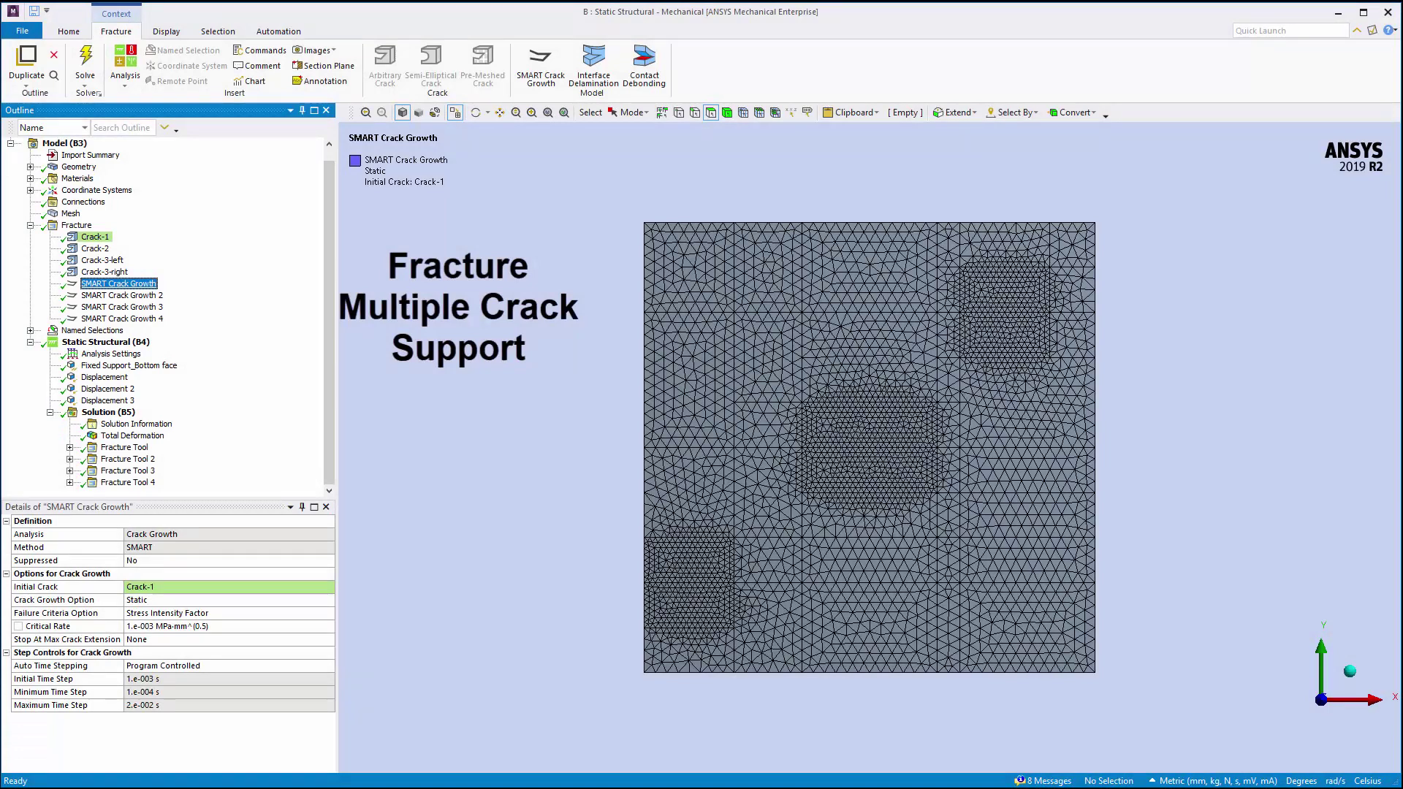
Step: Examine SMART Crack Growth 2, then the first Fracture Tool's crack selection mode and its SIFS (K1) result
{"action": "left_click", "coordinate": [122, 295]}
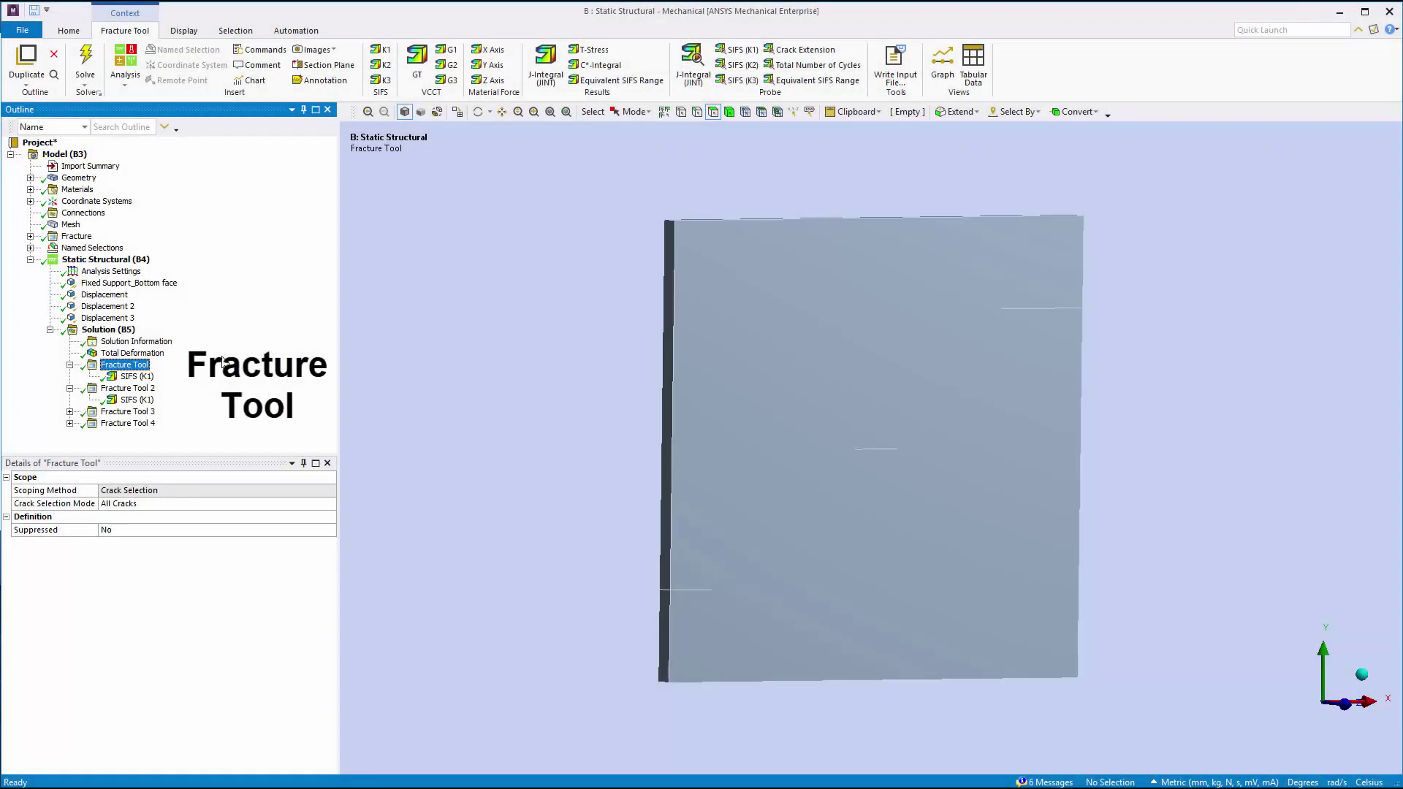
{"action": "left_click", "coordinate": [76, 506]}
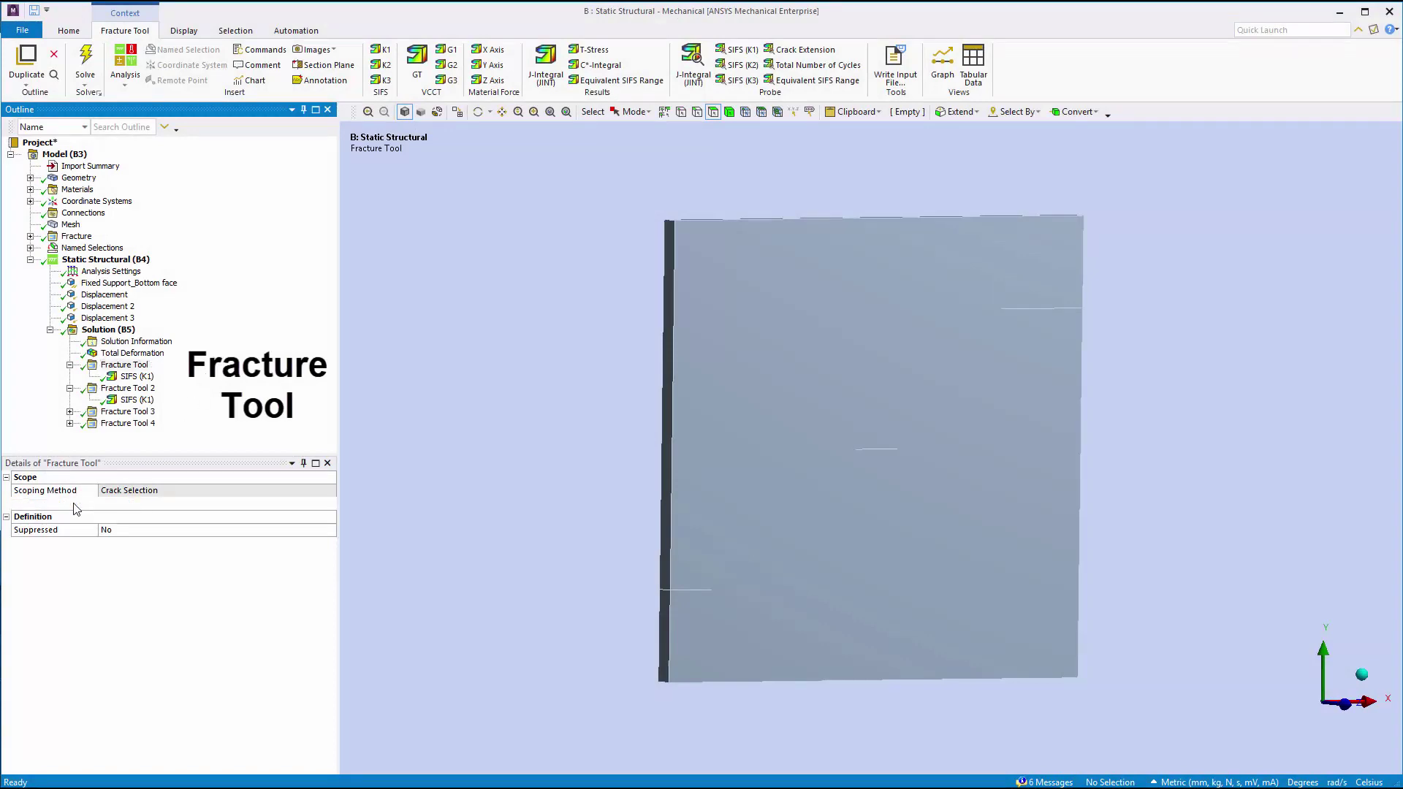
{"action": "left_click", "coordinate": [137, 377]}
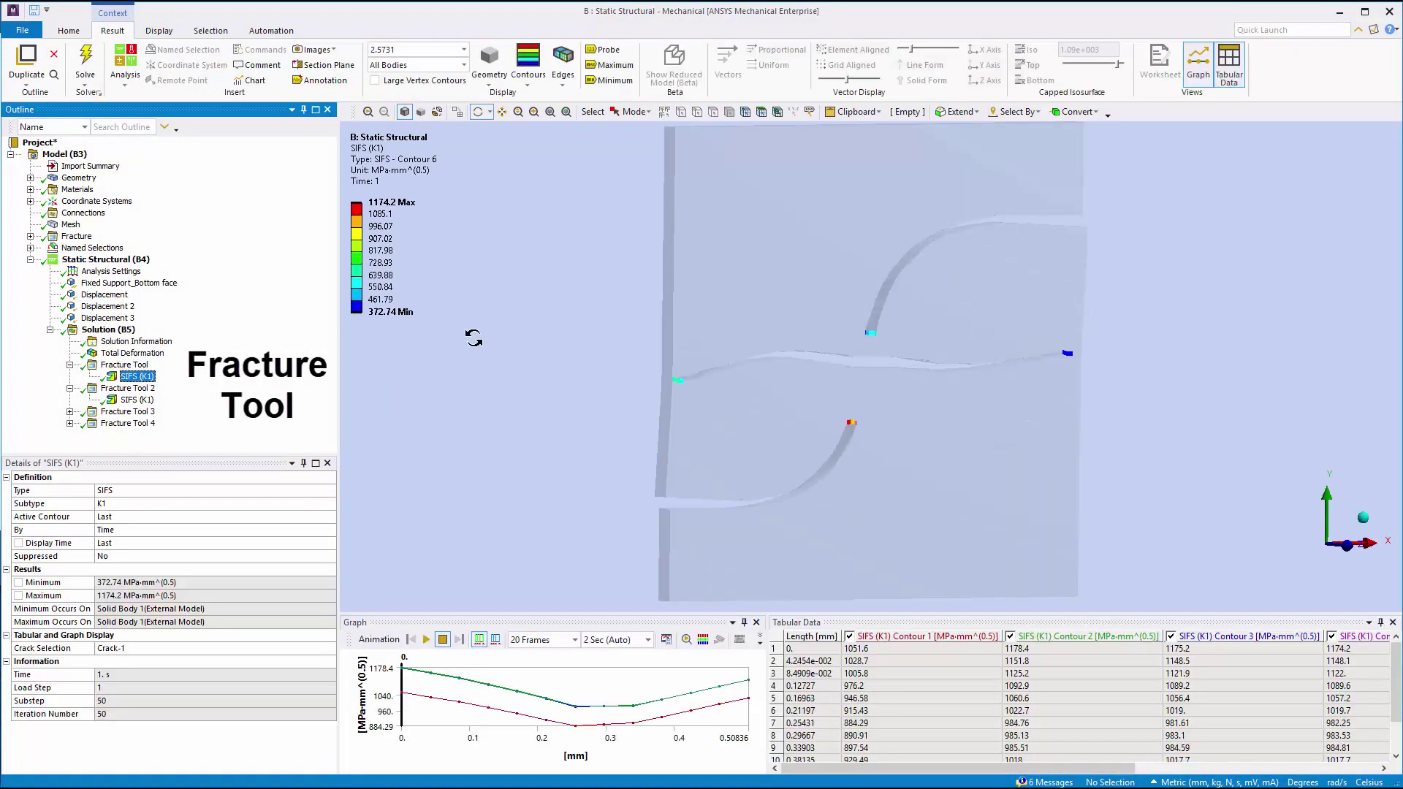
{"action": "right_click_drag", "start_coordinate": [521, 236], "coordinate": [1169, 464]}
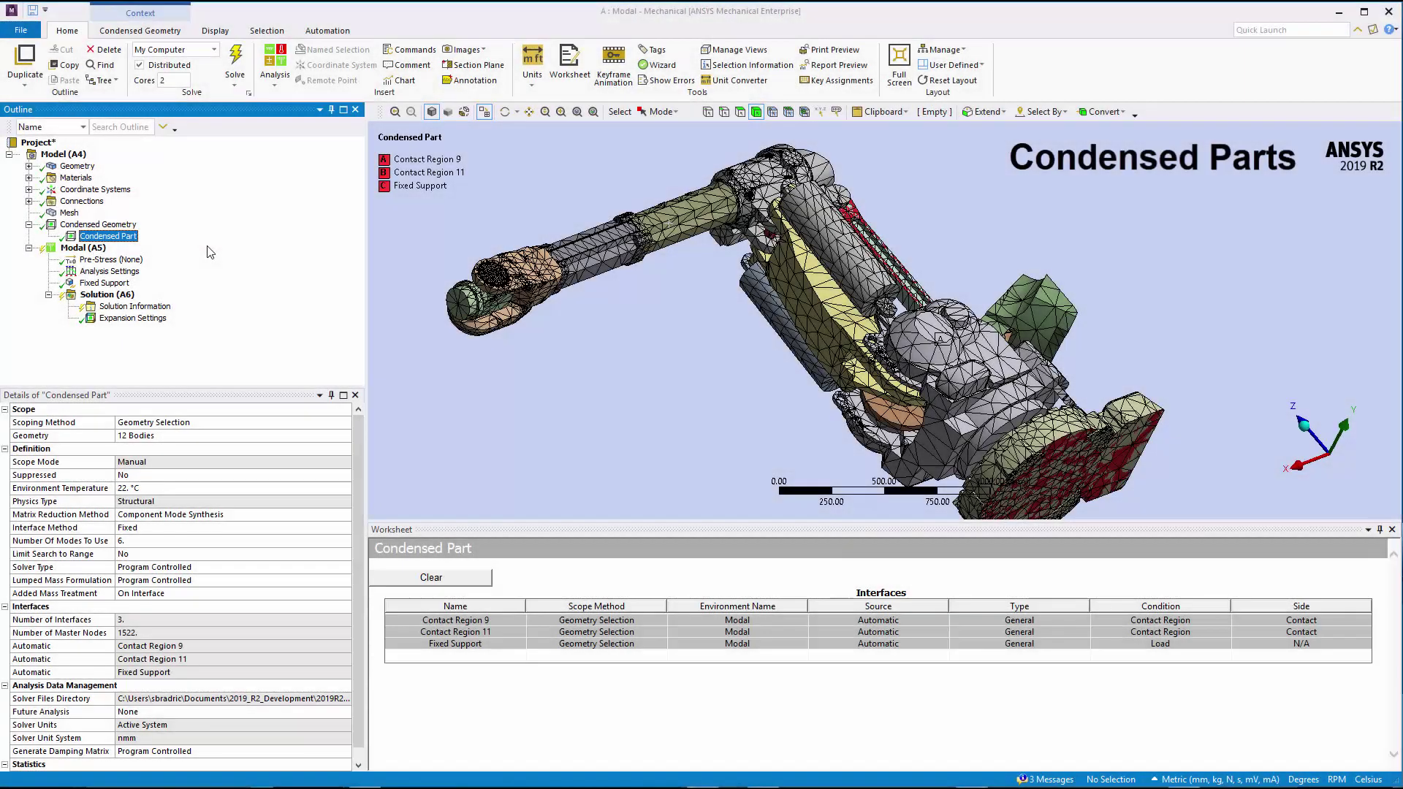
Step: Insert a mesh sizing control on the cylindrical forearm body of the robot with an element size of 5 mm
{"action": "right_click", "coordinate": [77, 213]}
{"action": "mouse_move", "coordinate": [108, 219]}
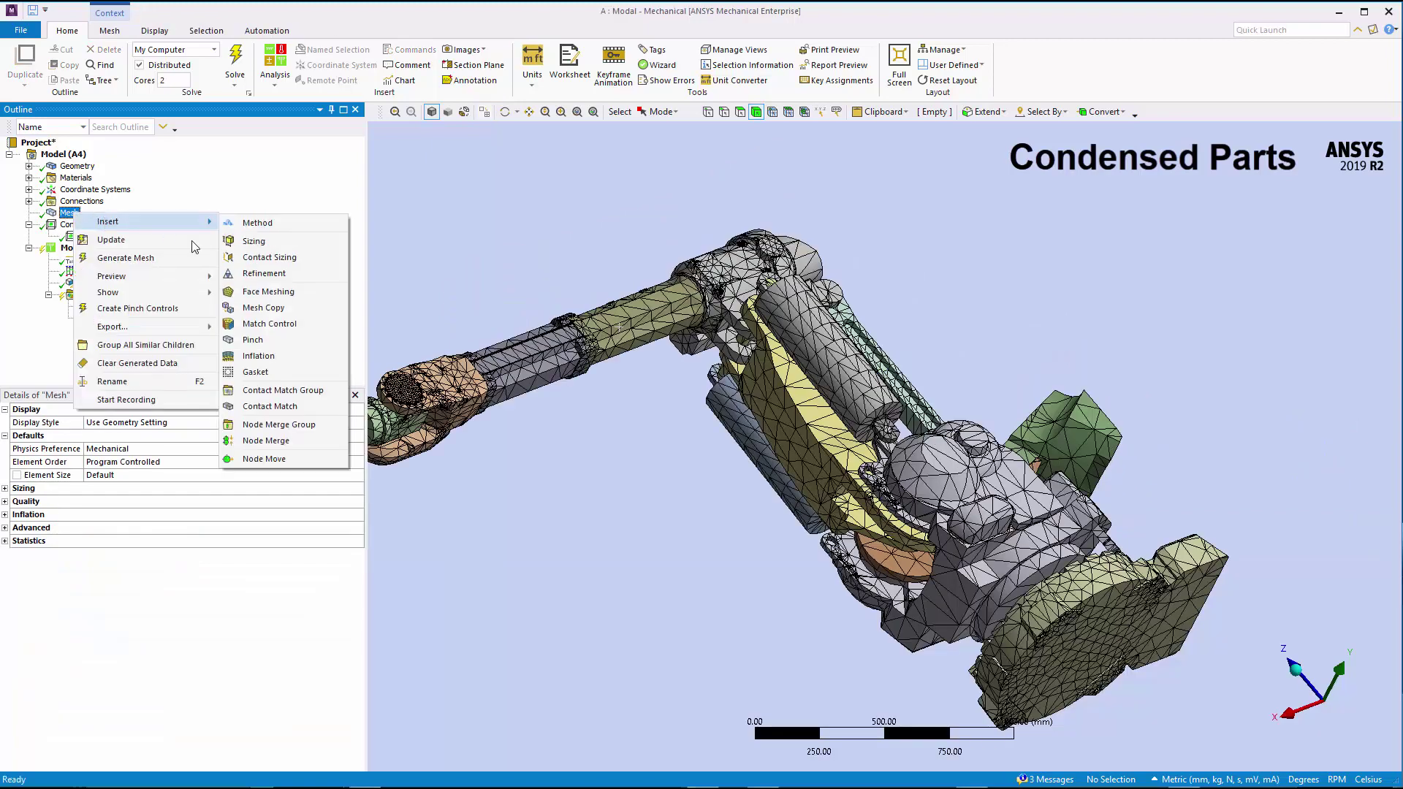
{"action": "left_click", "coordinate": [245, 244]}
{"action": "left_click", "coordinate": [619, 322]}
{"action": "left_click", "coordinate": [173, 437]}
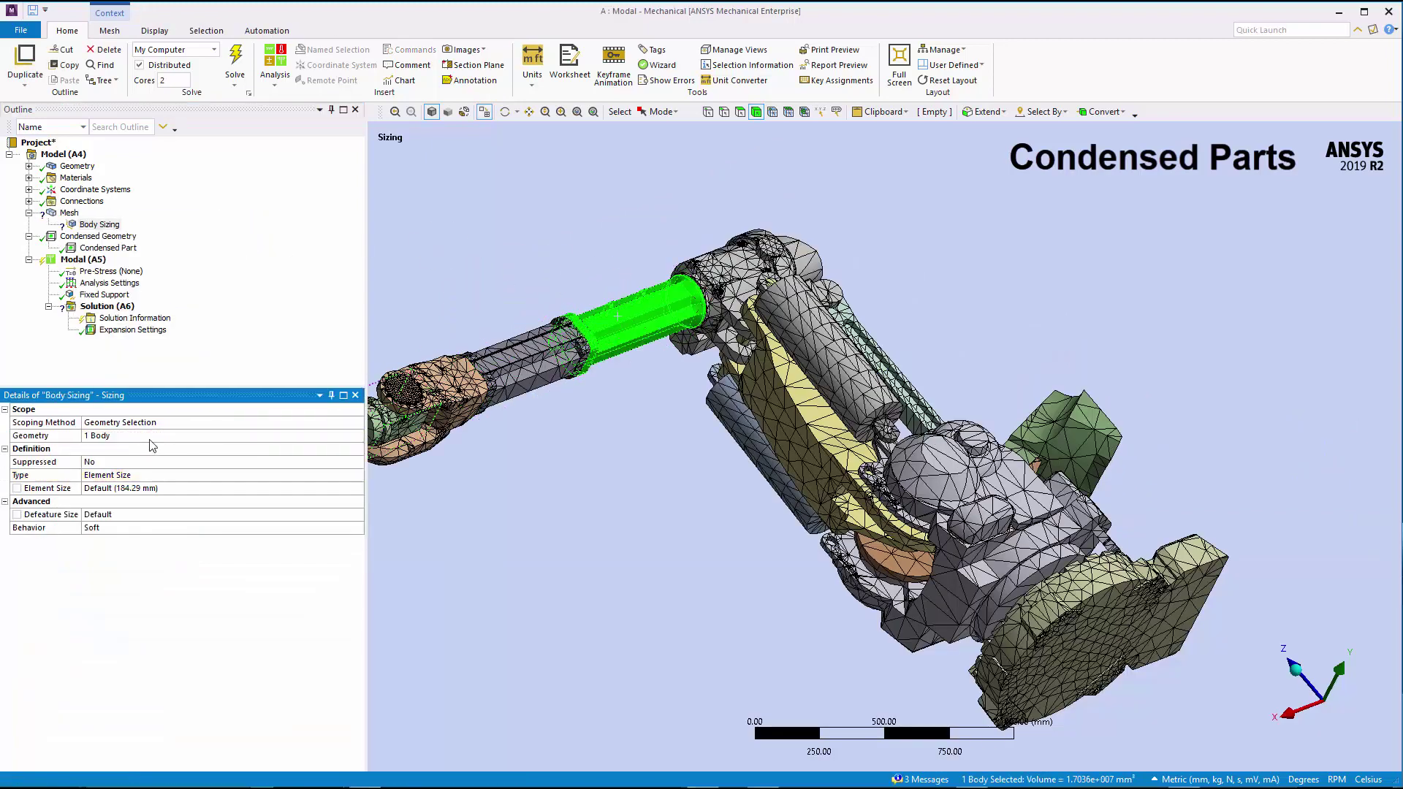
{"action": "left_click", "coordinate": [156, 489]}
{"action": "type", "text": "5"}
{"action": "key", "text": "Return"}
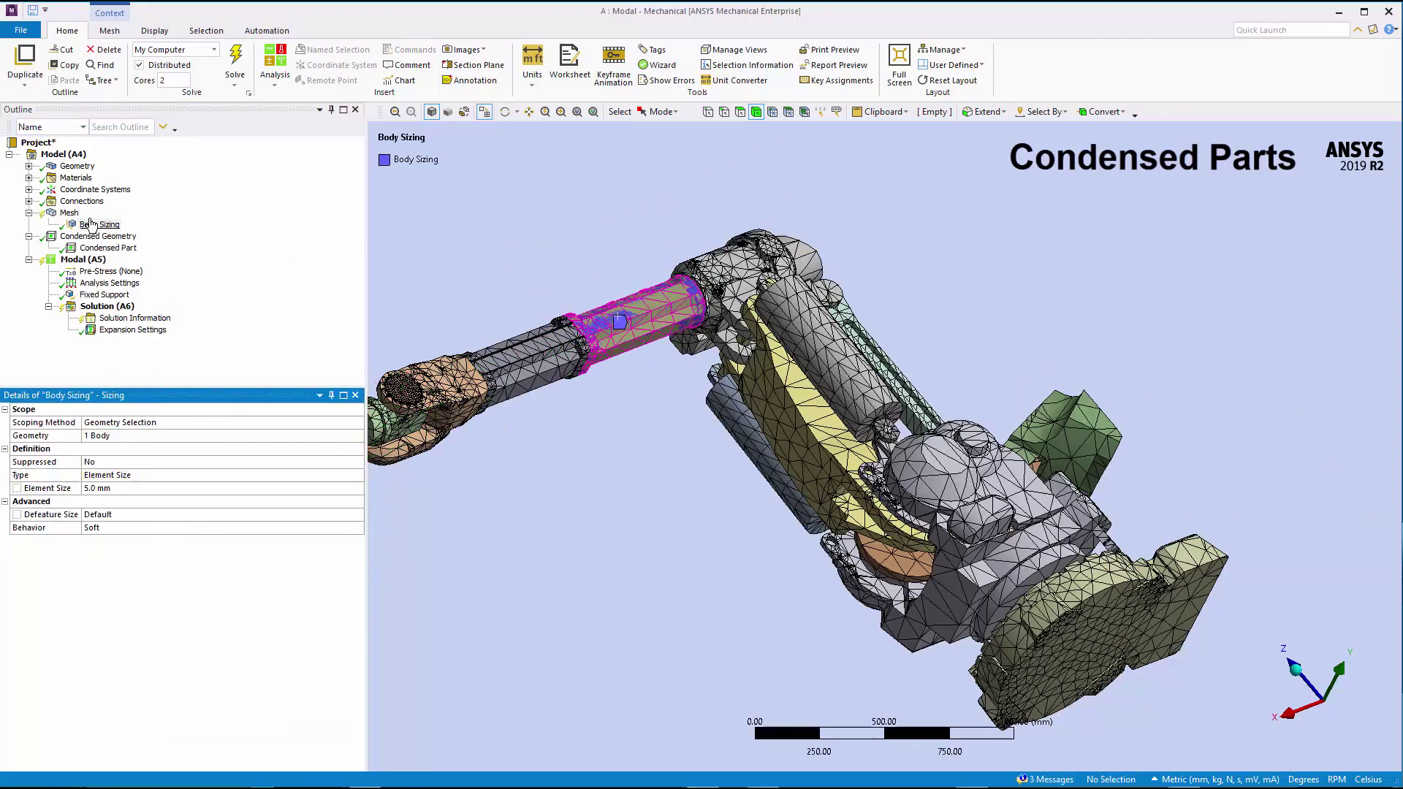
Step: Generate the mesh only for the forearm body scoped by the Body Sizing control
{"action": "right_click", "coordinate": [99, 224]}
{"action": "left_click", "coordinate": [182, 242]}
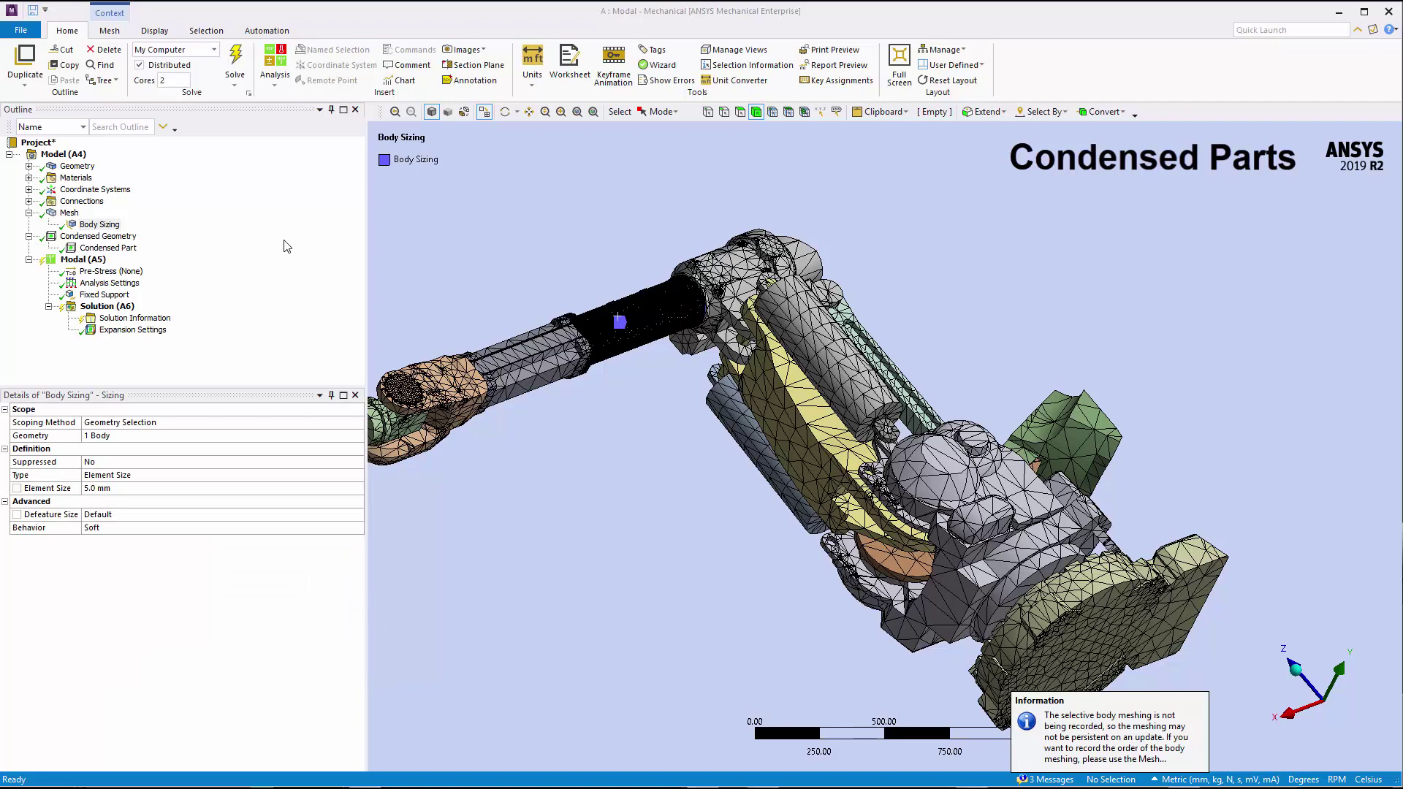
{"action": "left_click", "coordinate": [284, 243]}
{"action": "right_click_drag", "start_coordinate": [462, 204], "coordinate": [1023, 450]}
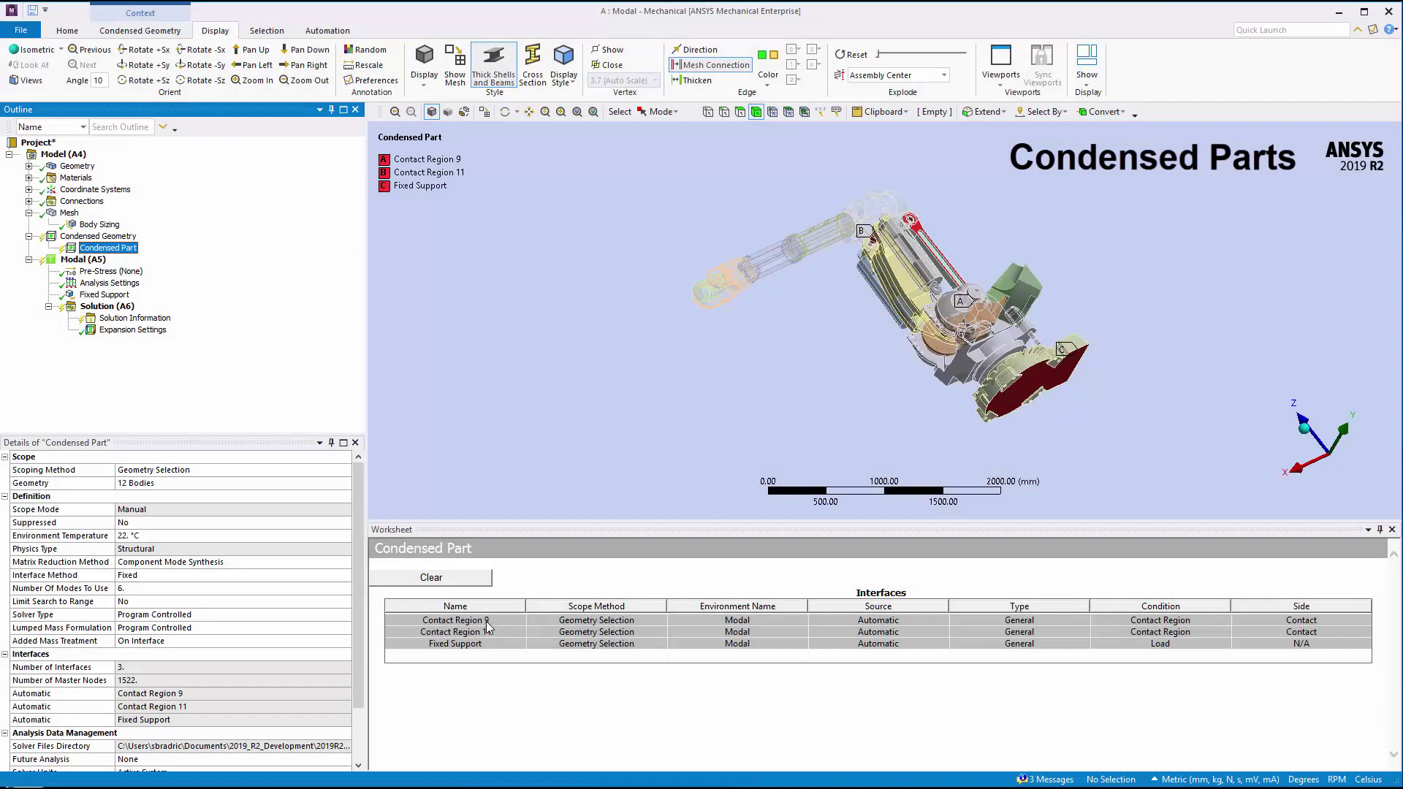
Step: Go from the Condensed Part's interfaces worksheet to Contact Region 9 and Contact Region 11 in the outline tree
{"action": "left_click", "coordinate": [486, 621]}
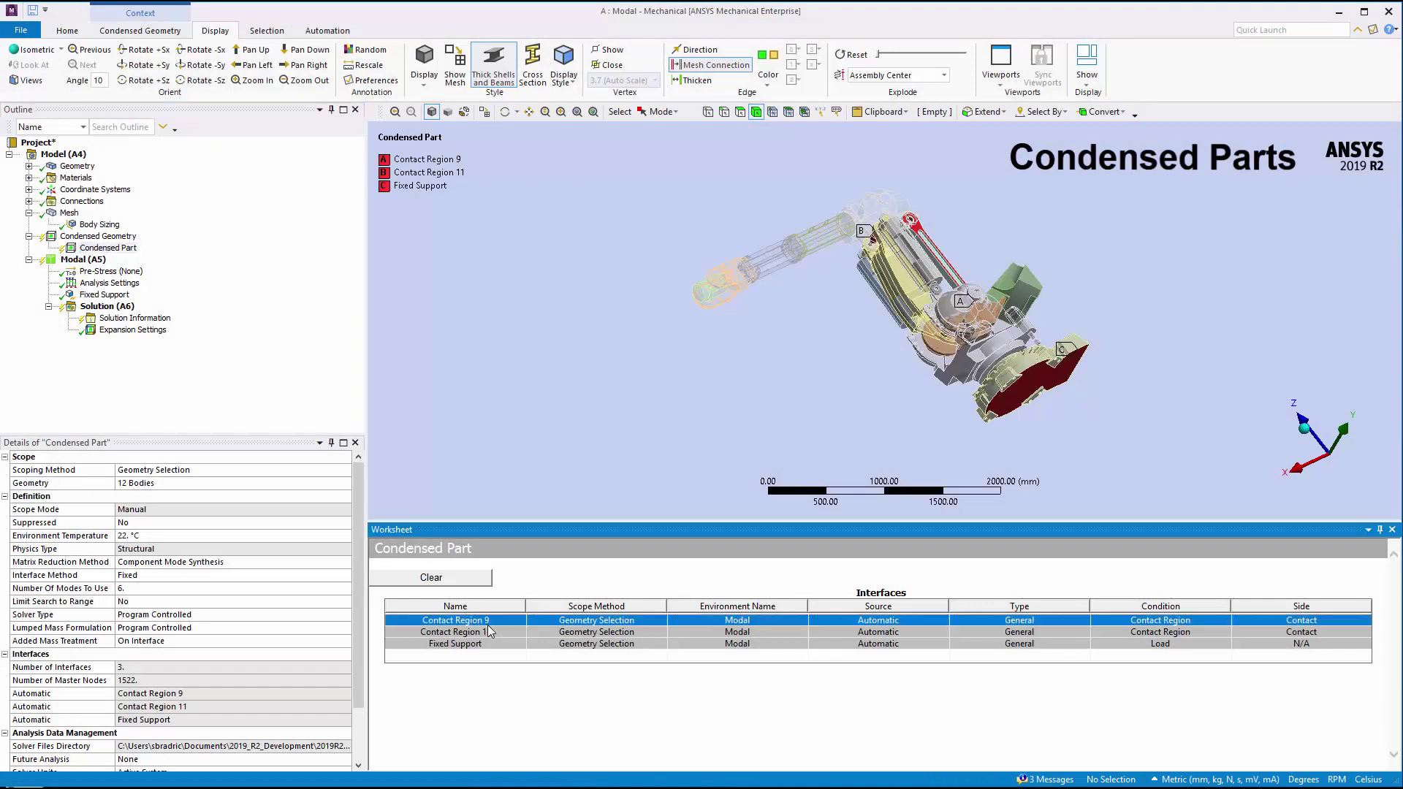
{"action": "left_click", "coordinate": [490, 633], "text": "ctrl"}
{"action": "right_click", "coordinate": [491, 635]}
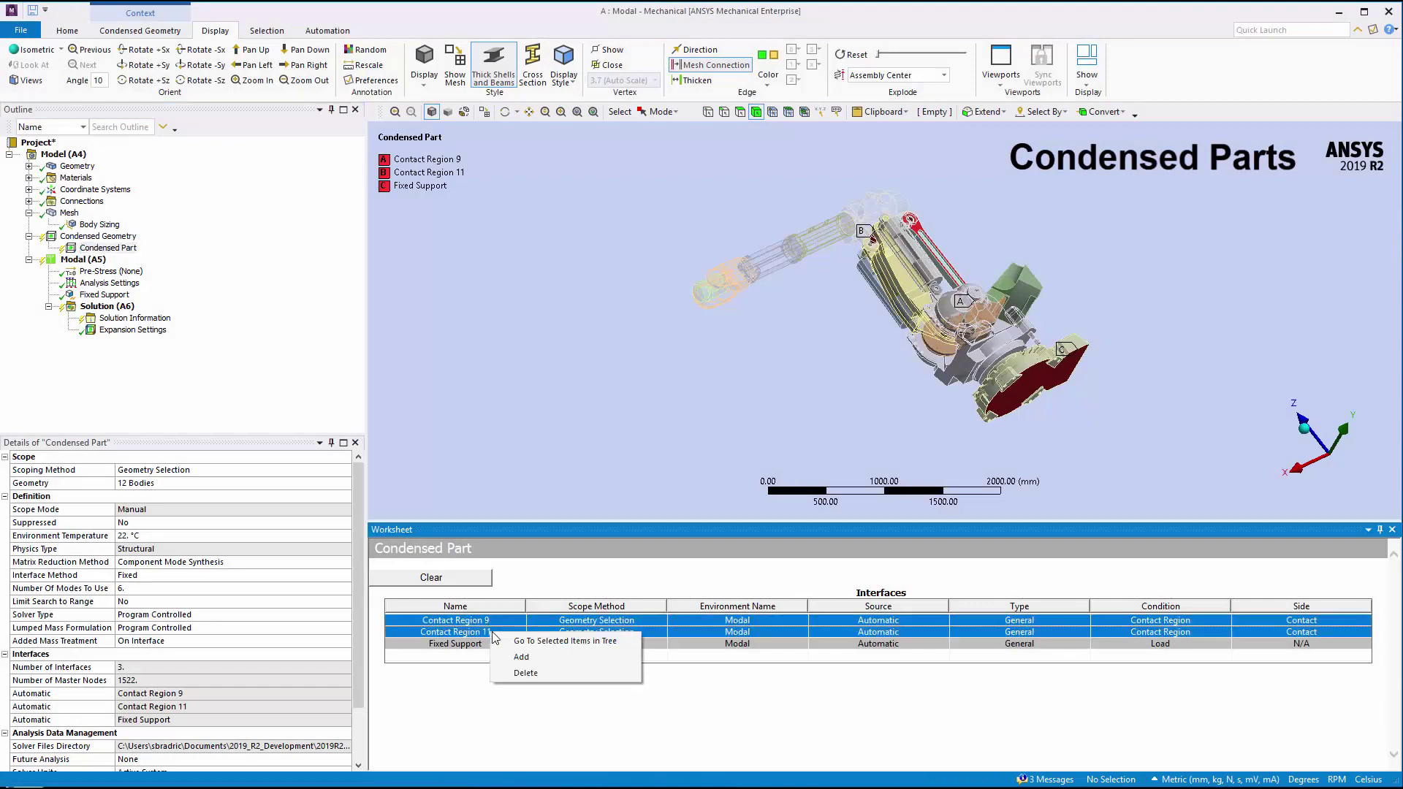
{"action": "left_click", "coordinate": [567, 641]}
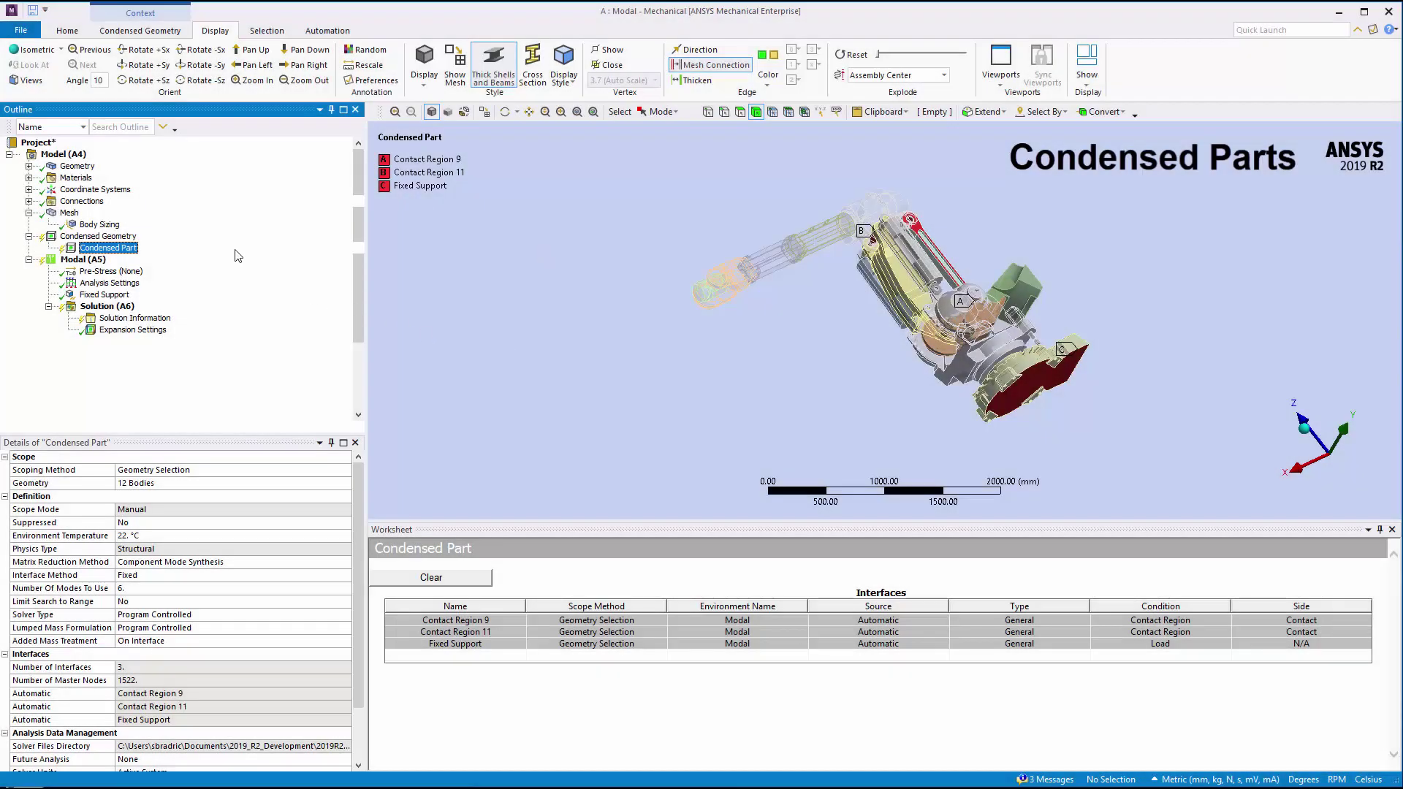
{"action": "left_click", "coordinate": [67, 30]}
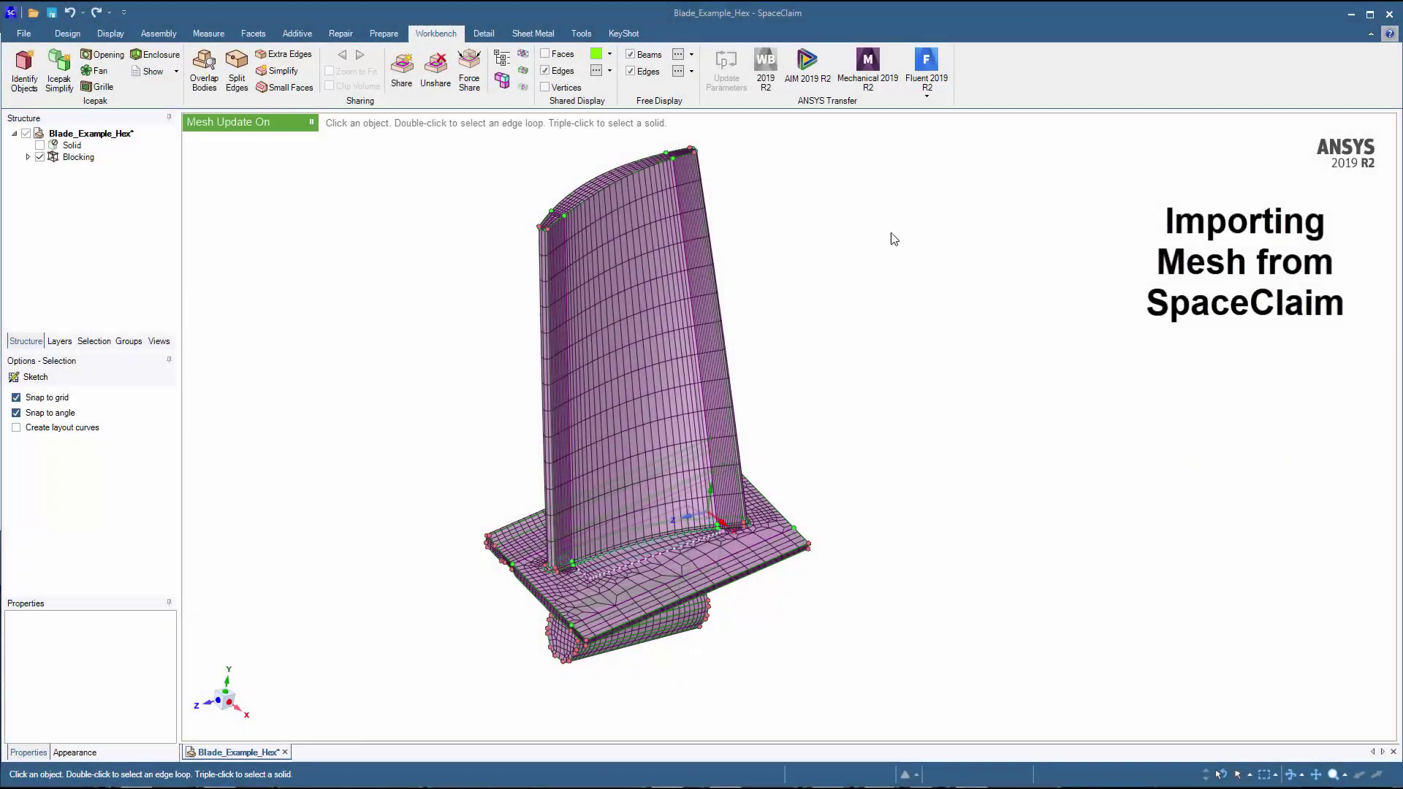
Step: Transfer the Blade_Example_Hex mesh from SpaceClaim to Mechanical 2019 R2
{"action": "left_click", "coordinate": [867, 66]}
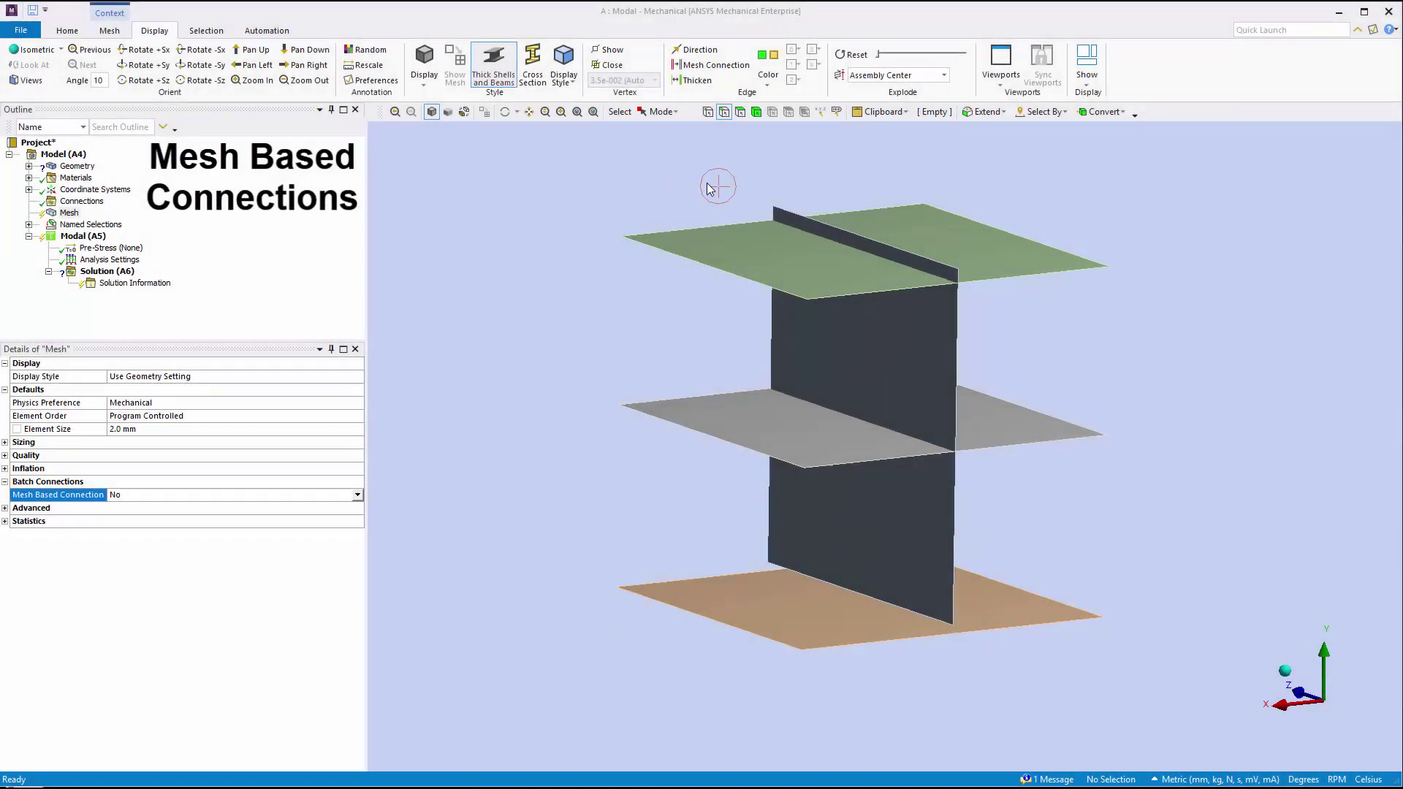
Step: Color the edges of the plate model by connection and generate its mesh
{"action": "left_click", "coordinate": [767, 85]}
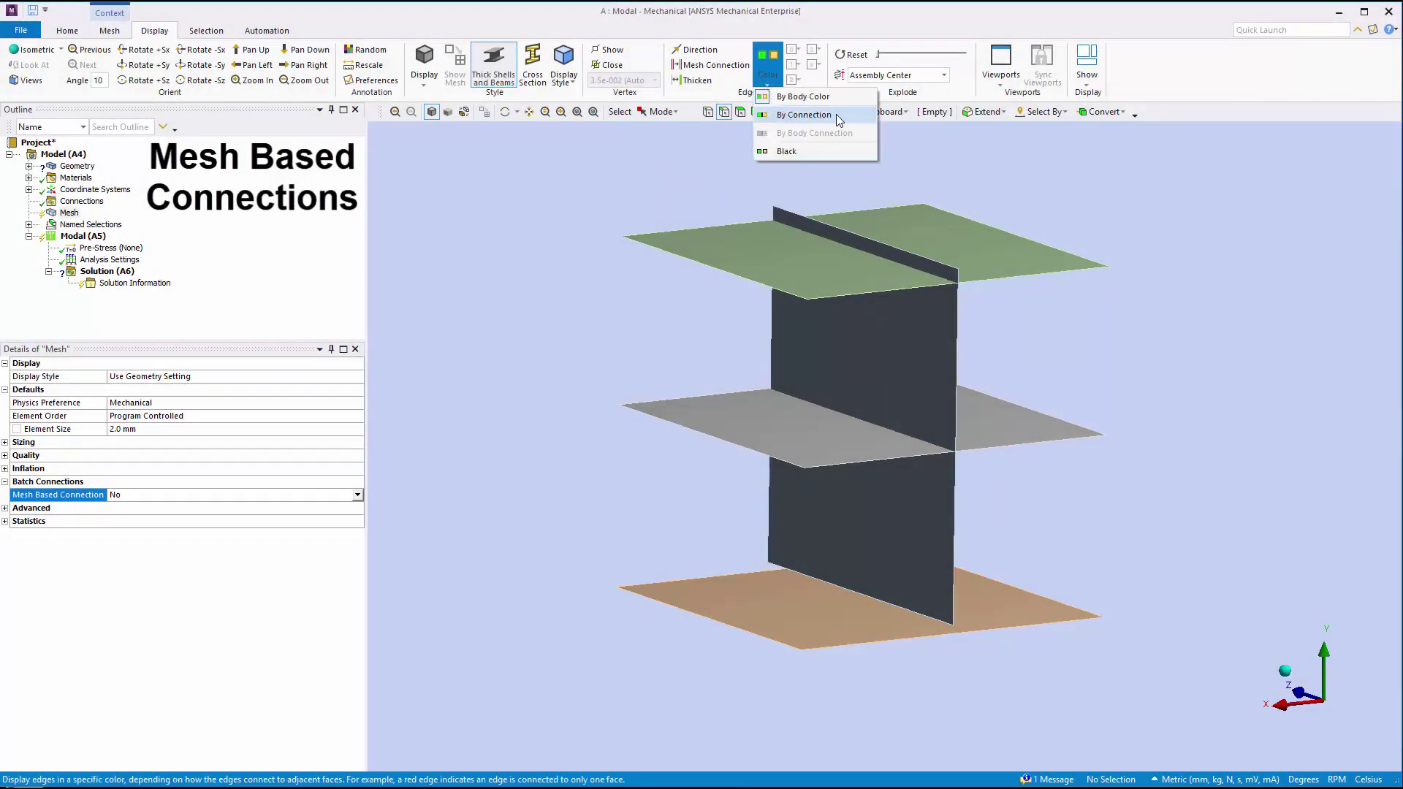
{"action": "left_click", "coordinate": [803, 115]}
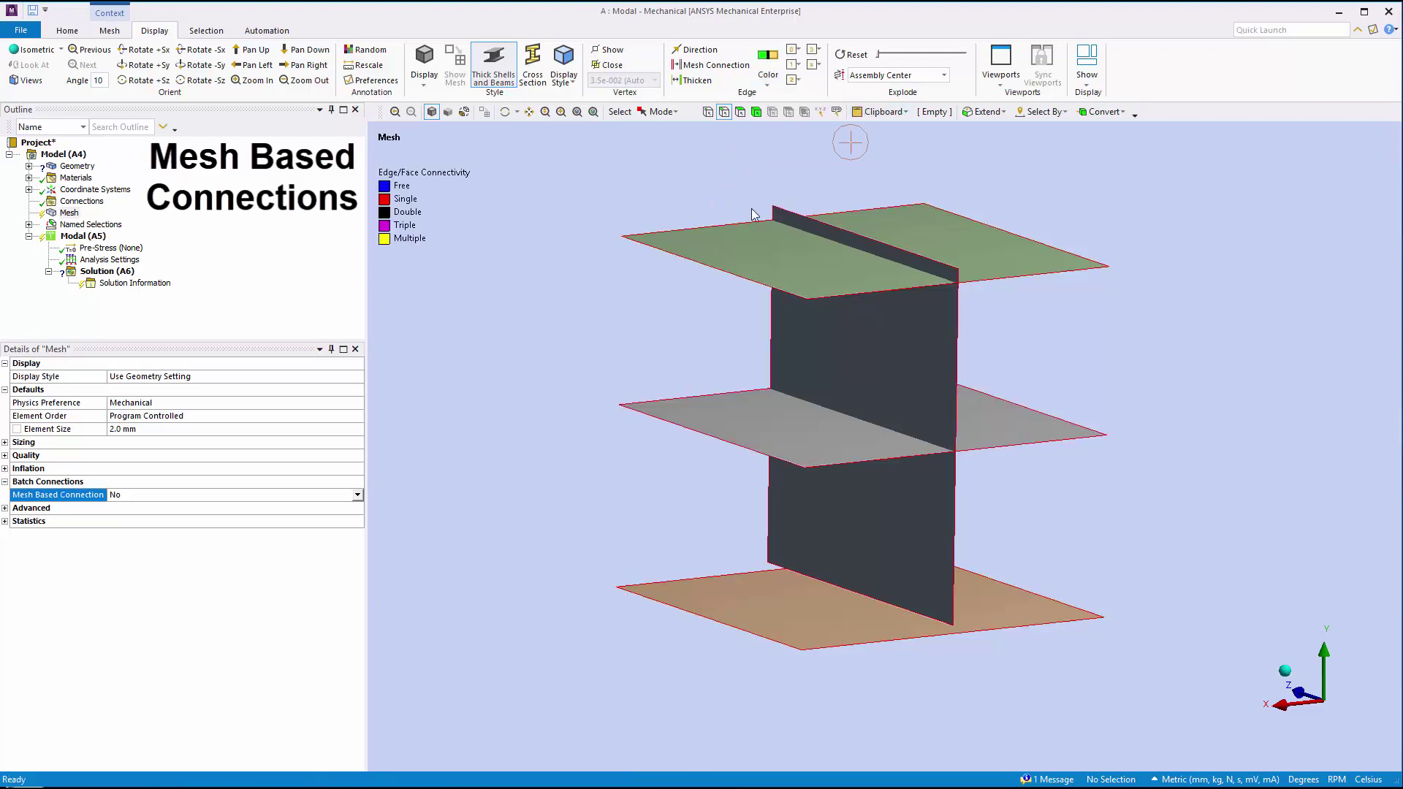
{"action": "right_click", "coordinate": [70, 214]}
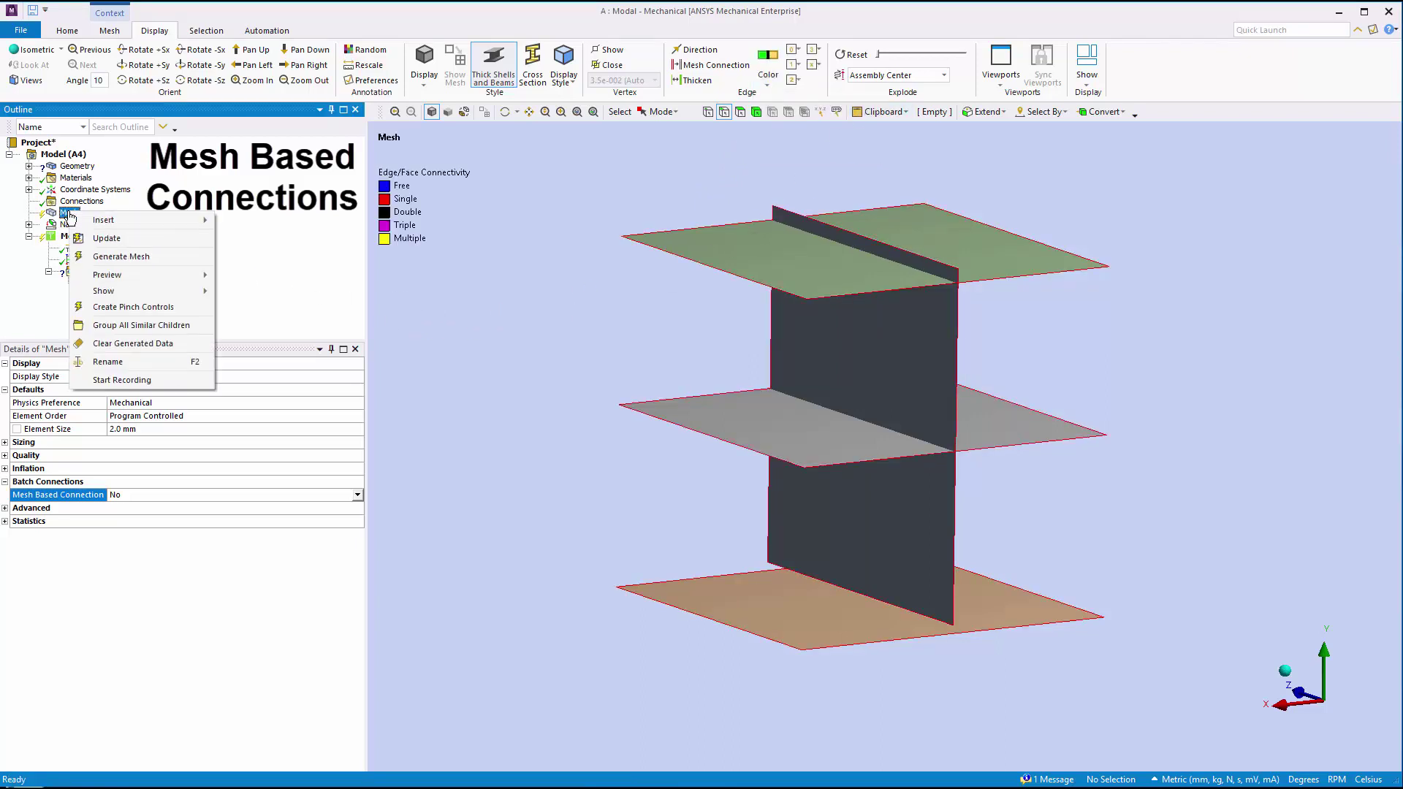
{"action": "left_click", "coordinate": [157, 256]}
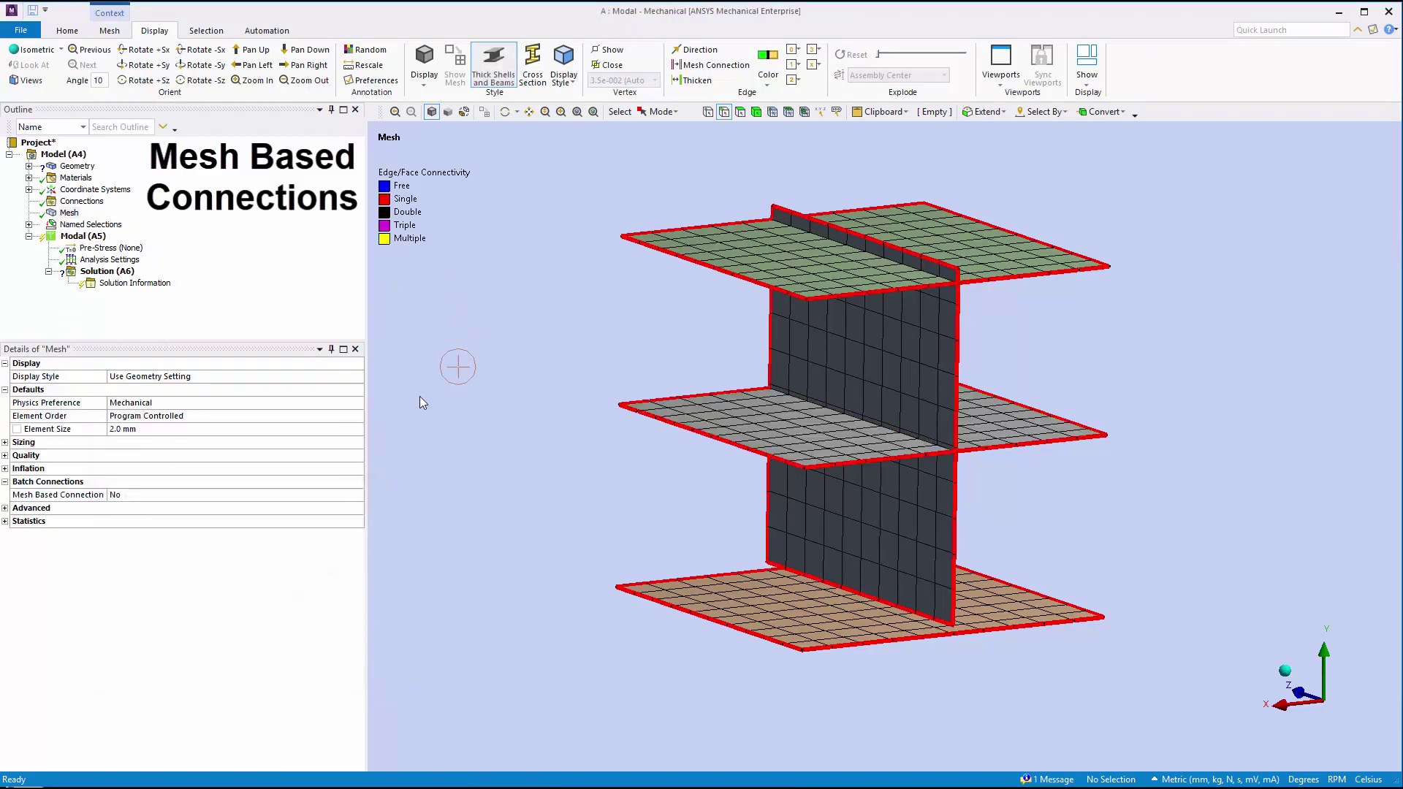
Step: Set the mesh's Mesh Based Connection option to Yes
{"action": "left_click", "coordinate": [357, 497]}
{"action": "left_click", "coordinate": [356, 495]}
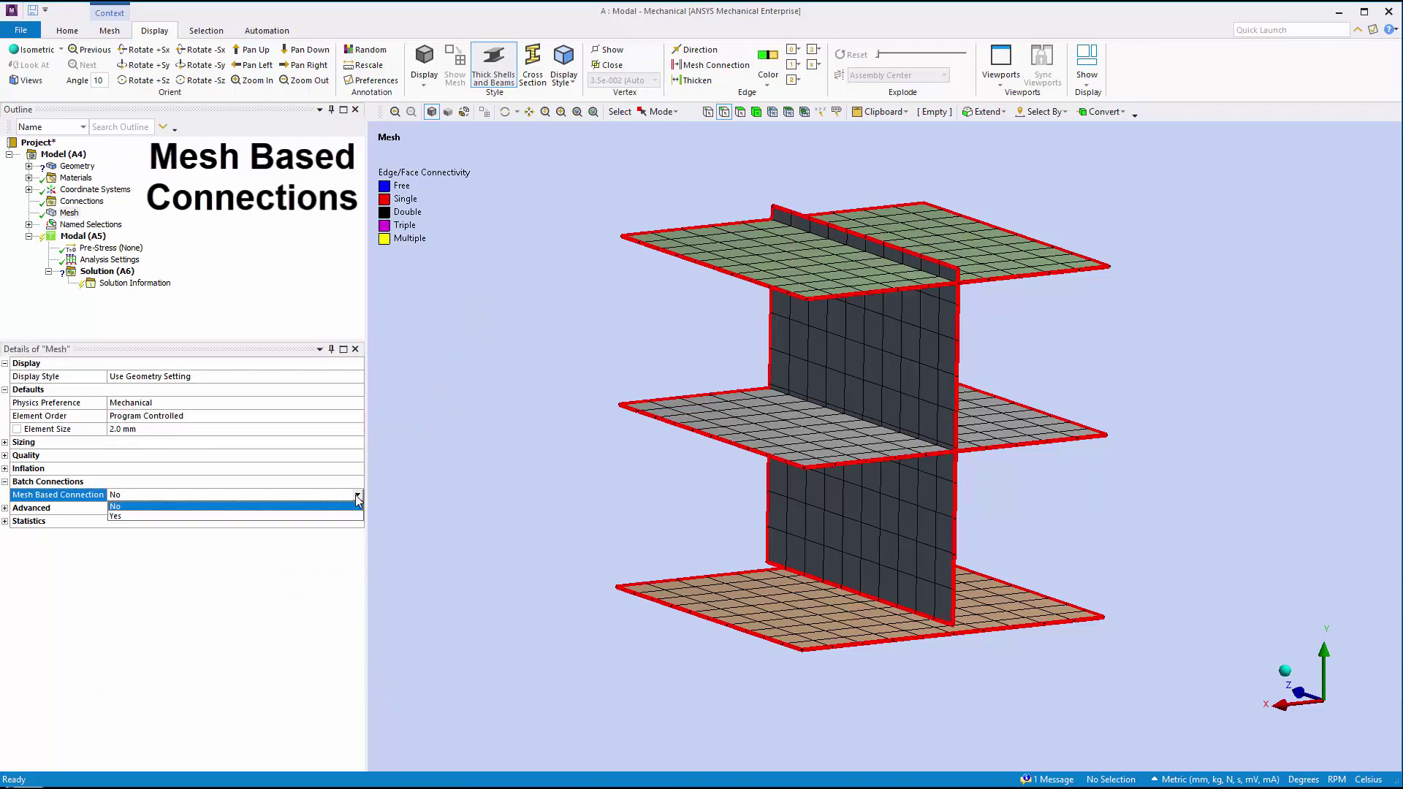
{"action": "left_click", "coordinate": [358, 518]}
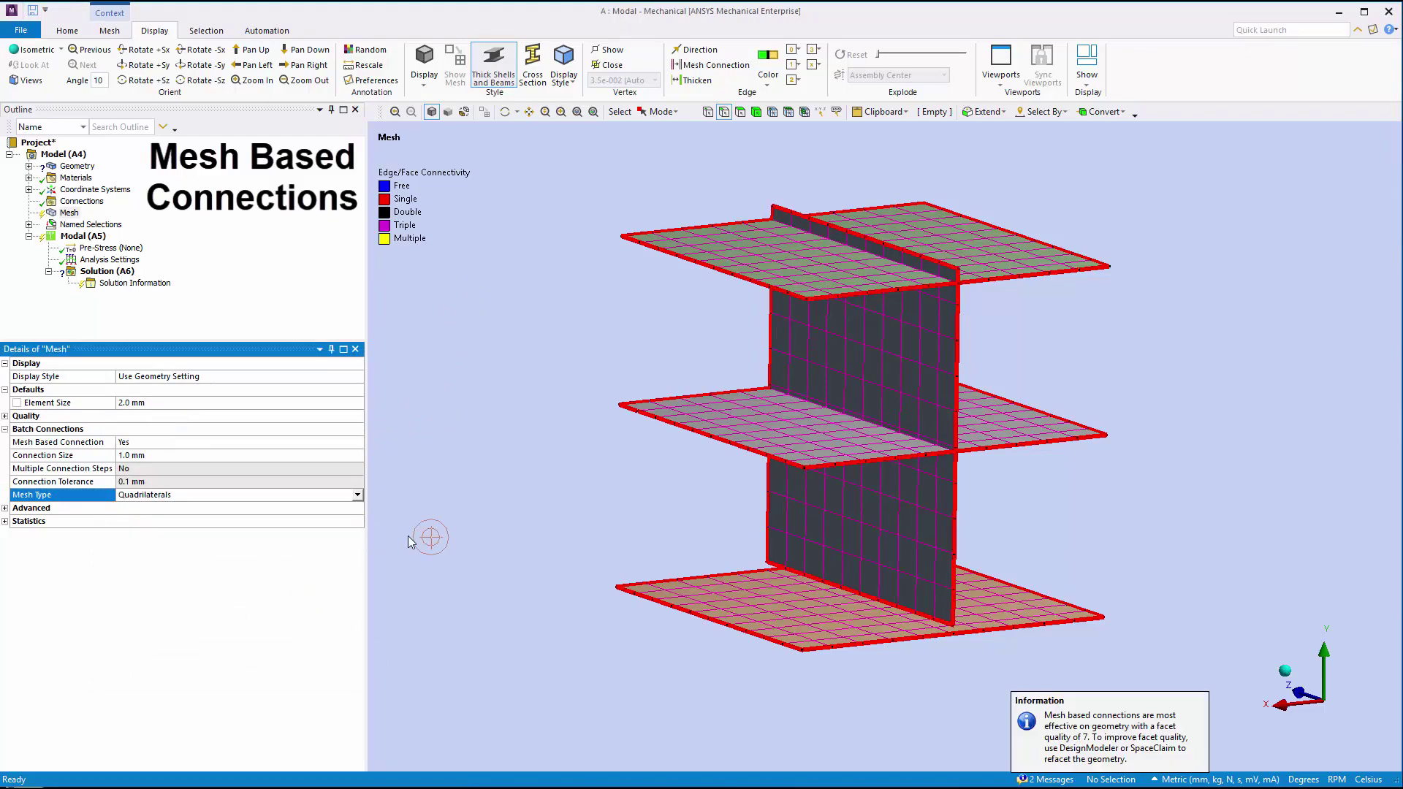